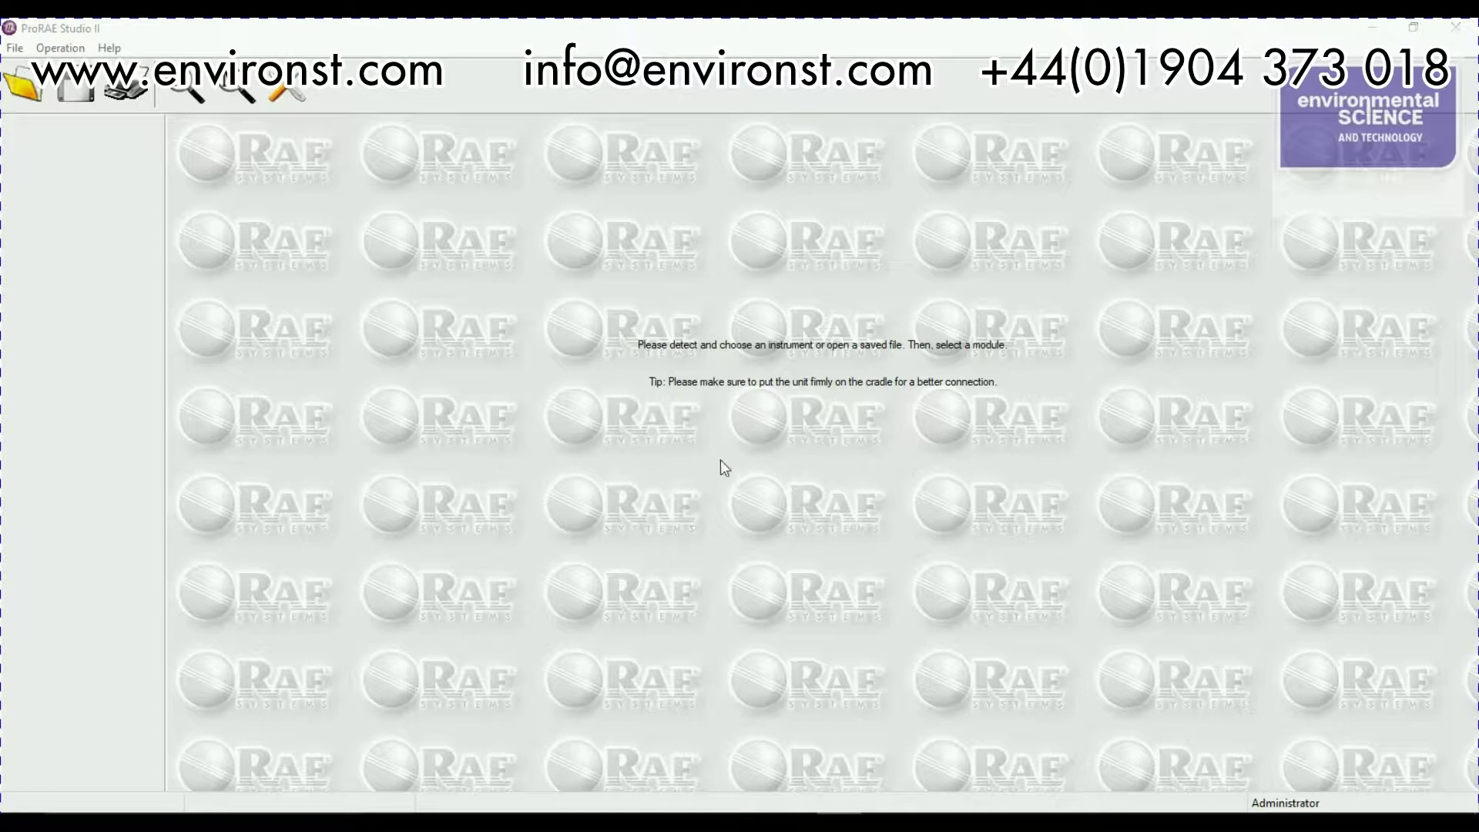
Try detecting the instrument and check the available device locations in the communication setup, leaving both without changes
left_click(185, 98)
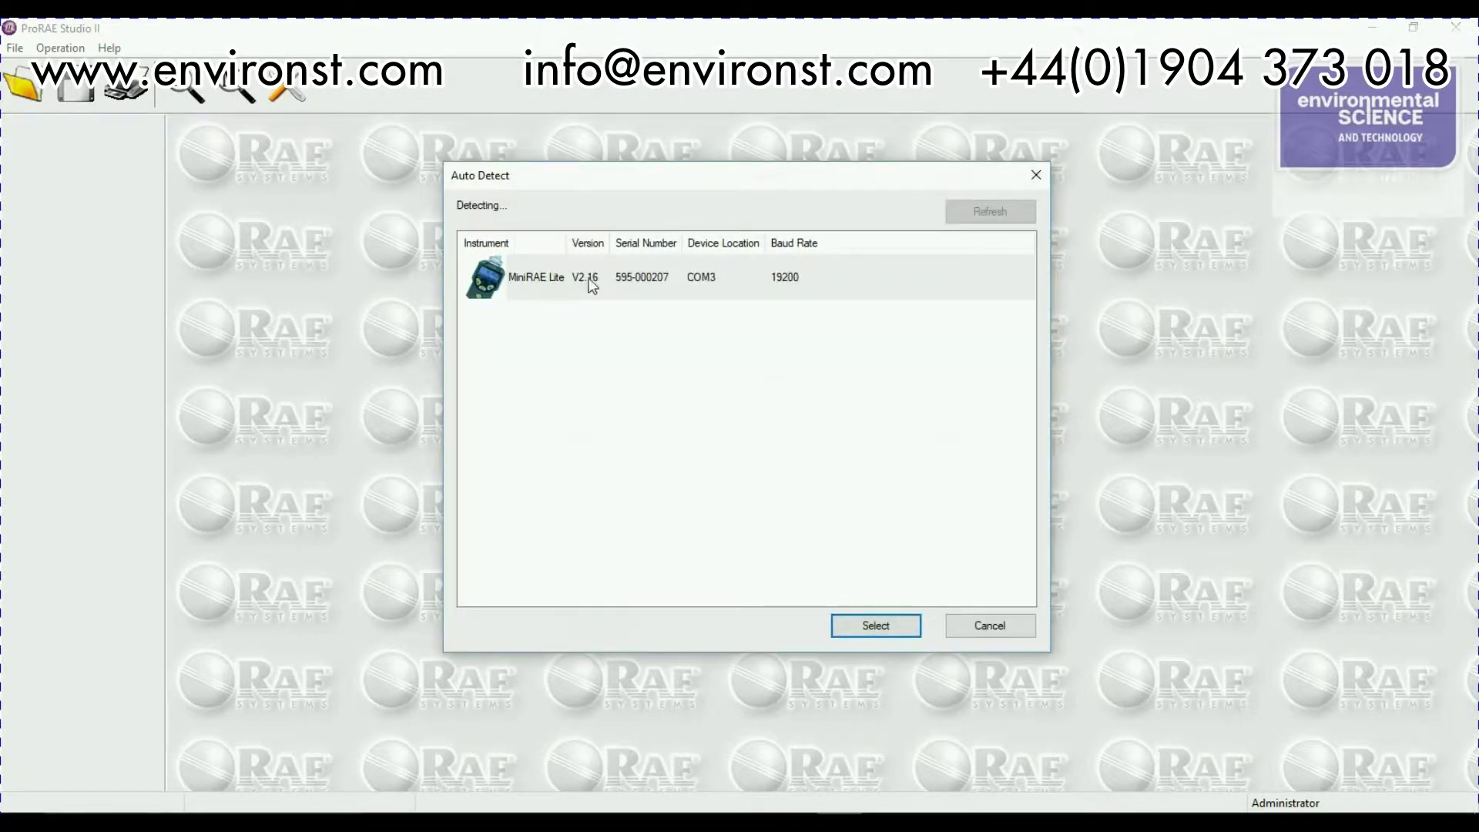
left_click(995, 630)
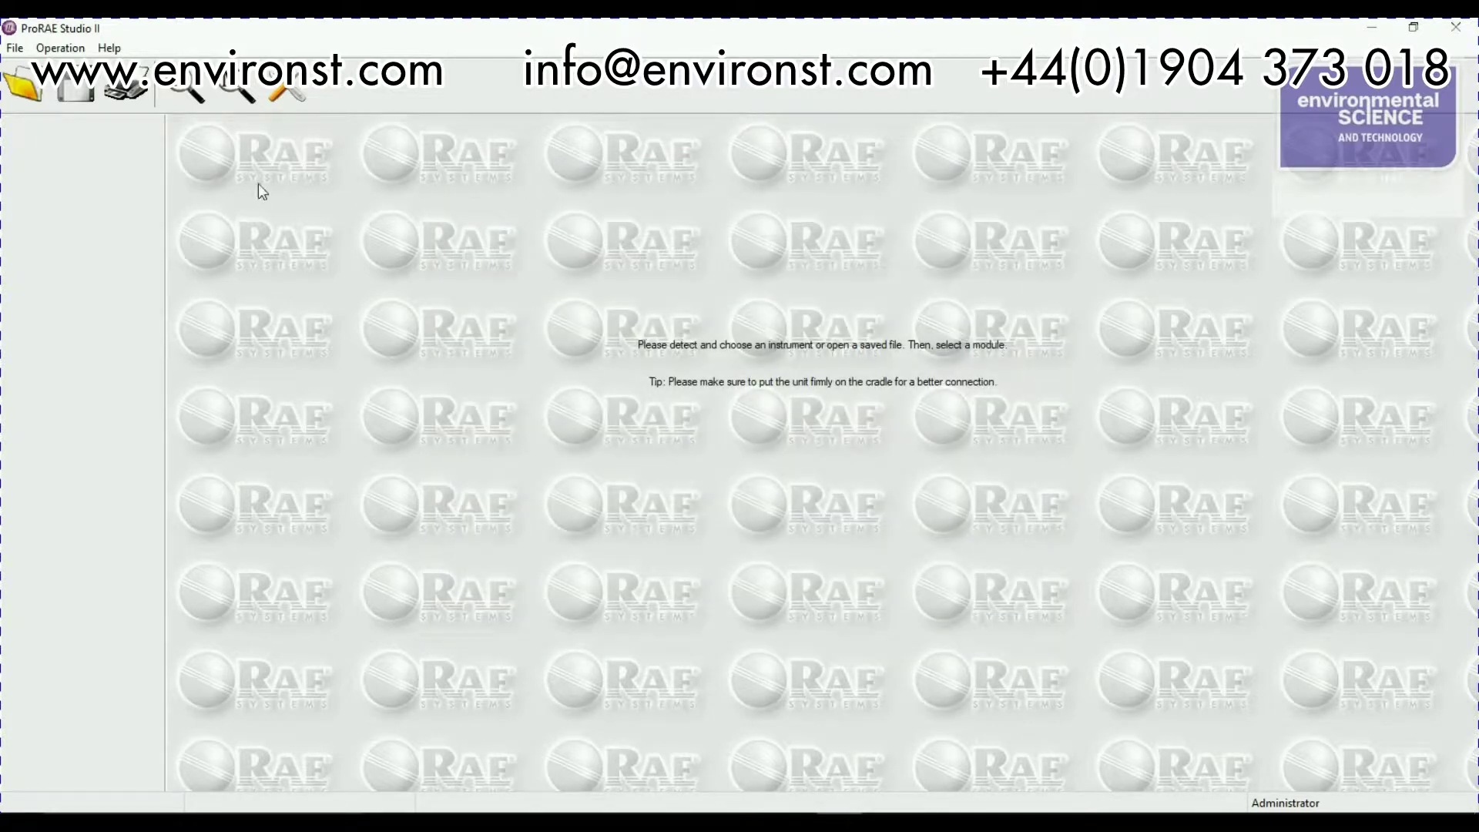
left_click(289, 94)
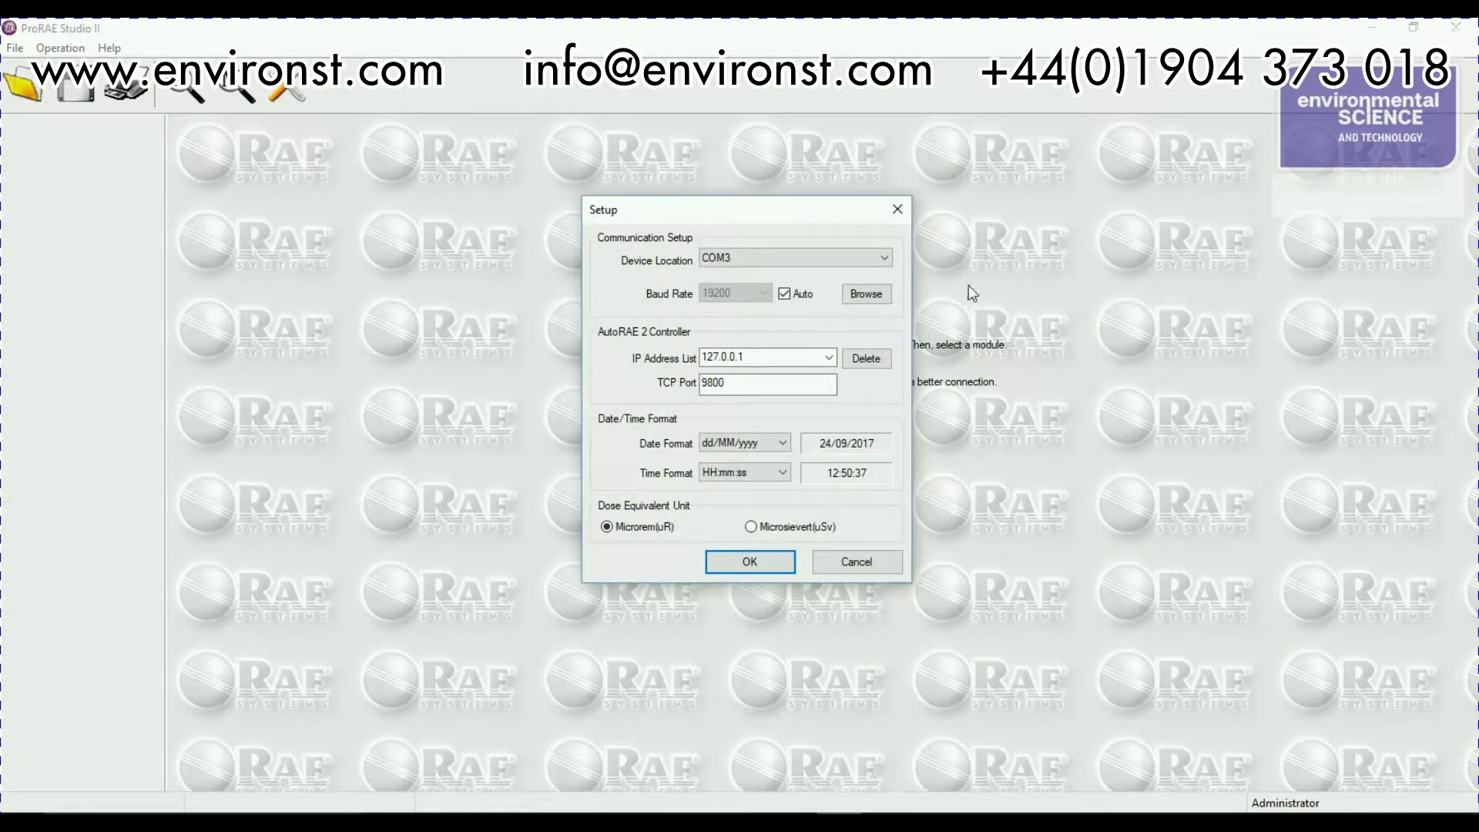
left_click(886, 258)
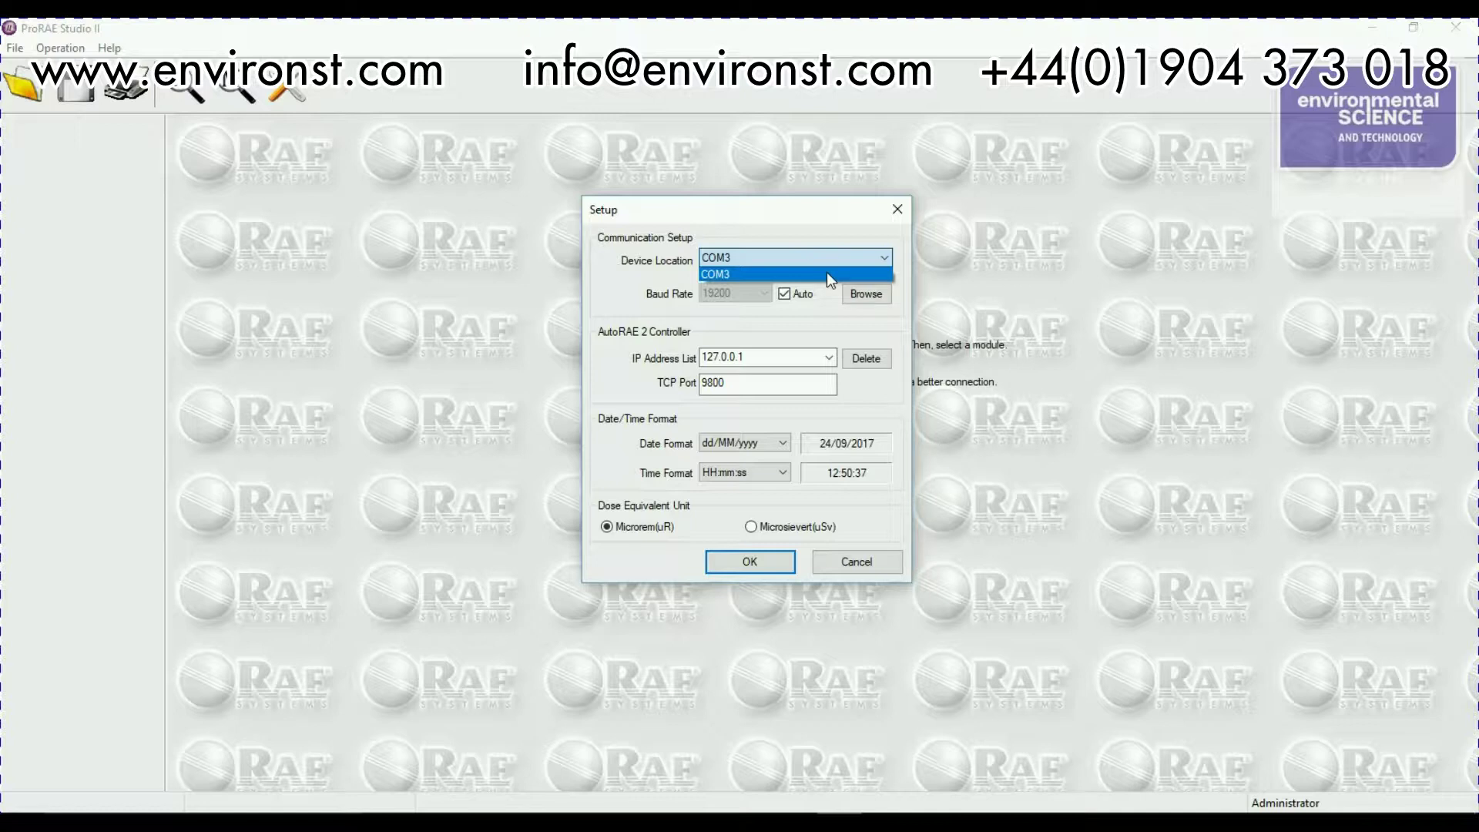
left_click(826, 562)
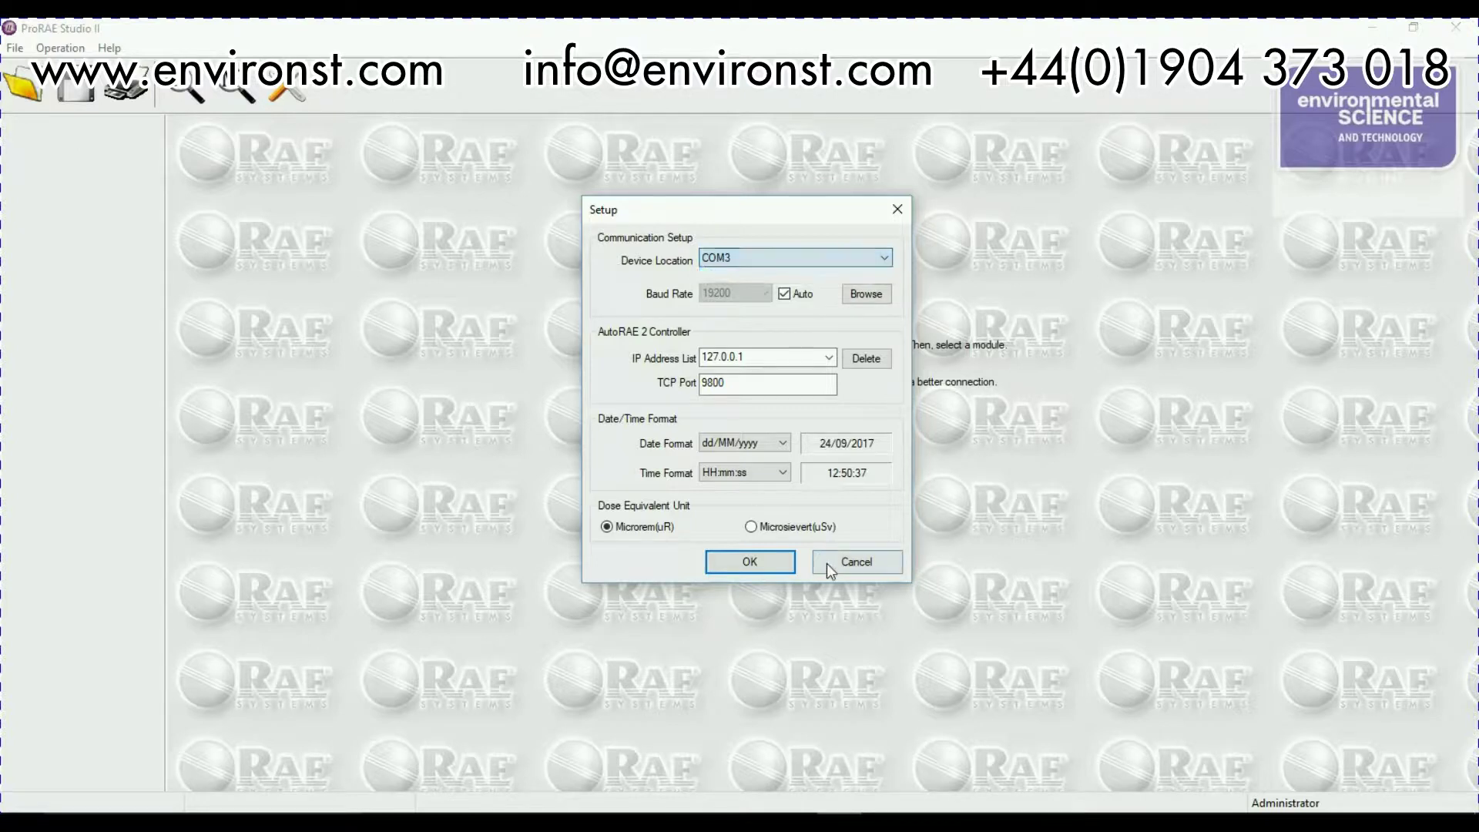
left_click(832, 561)
Auto-detect the connected instrument and select the MiniRAE Lite
left_click(185, 88)
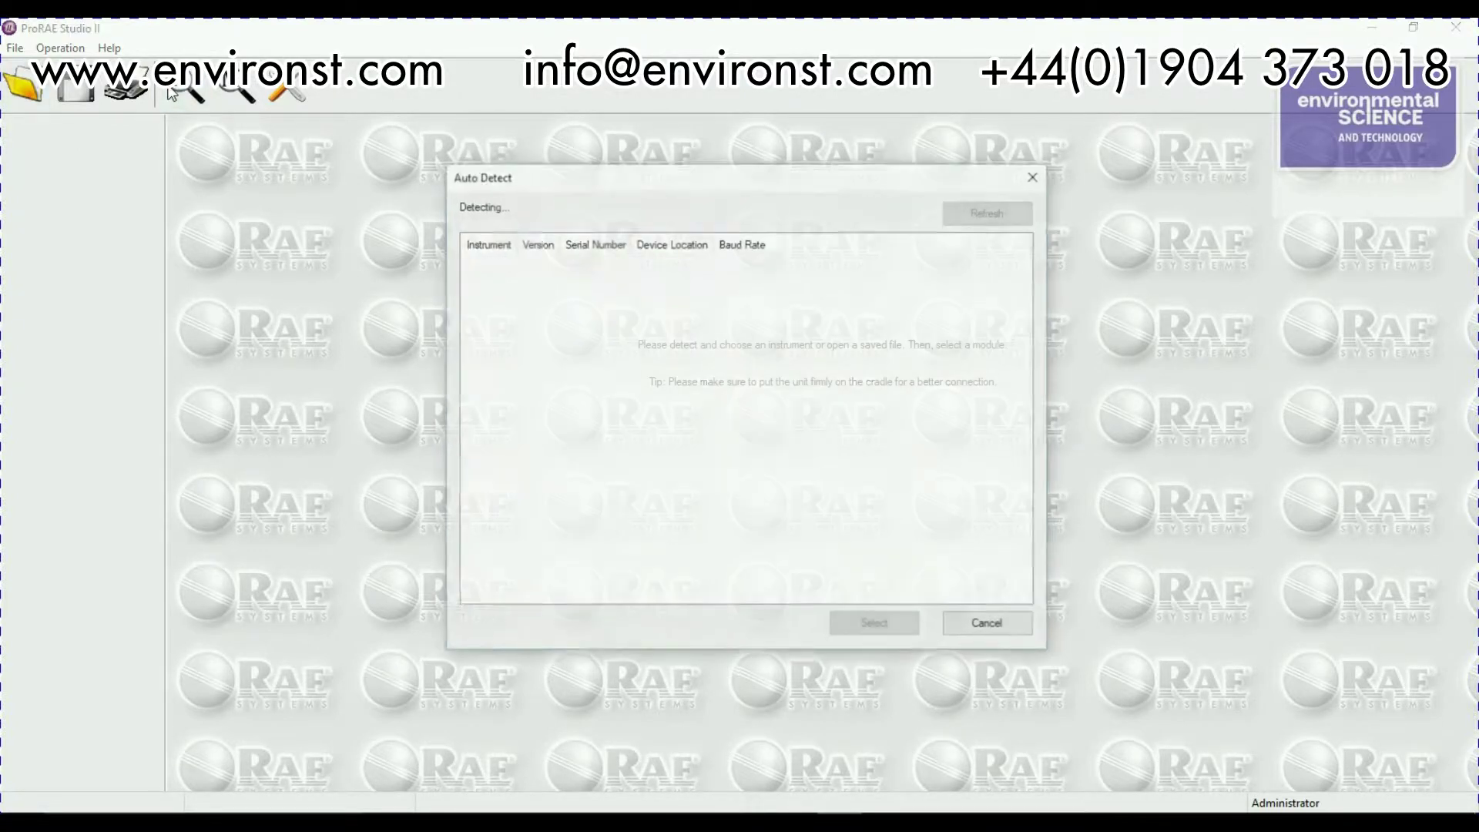
left_click(616, 277)
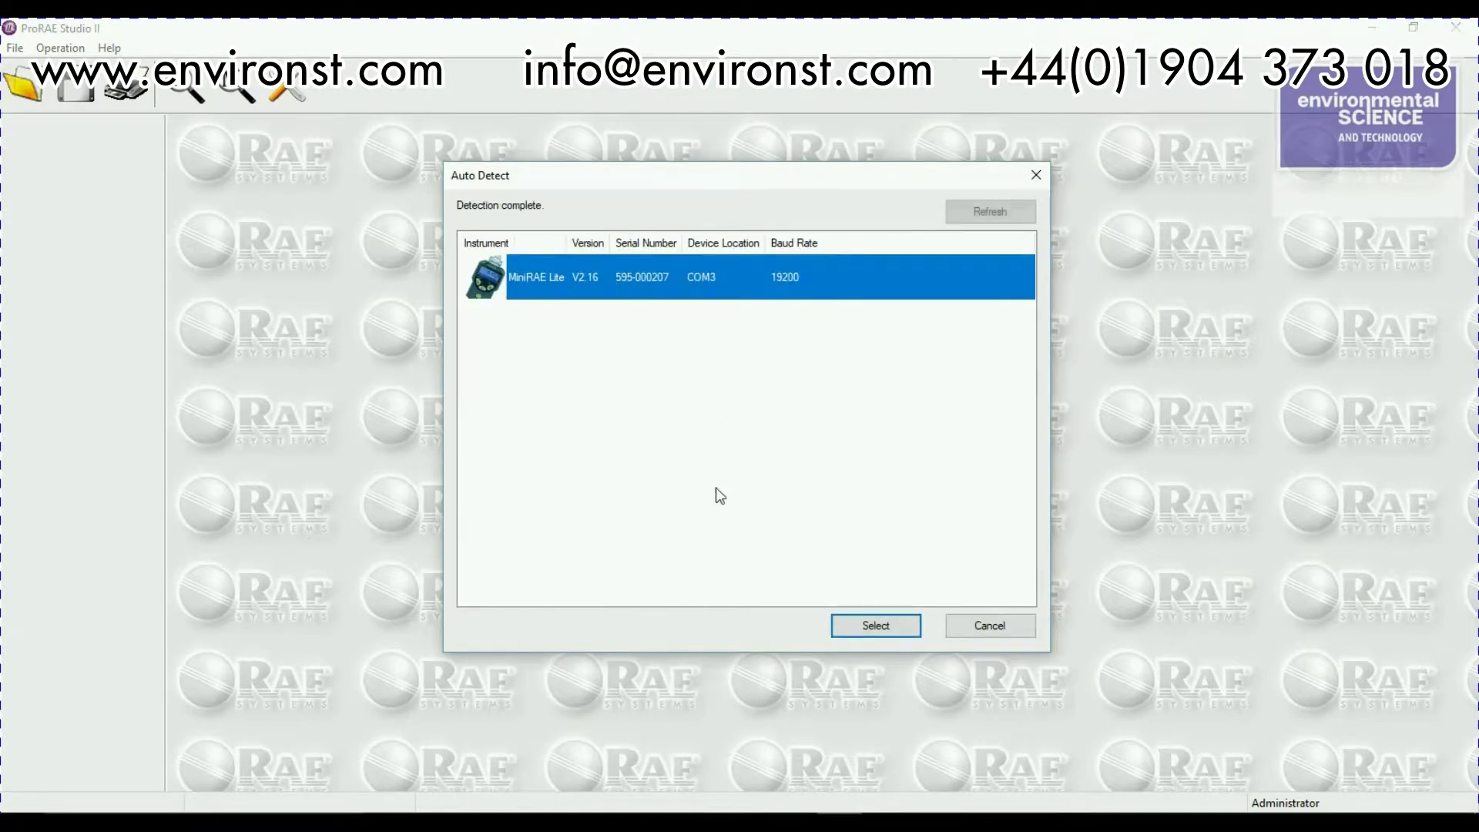
left_click(859, 624)
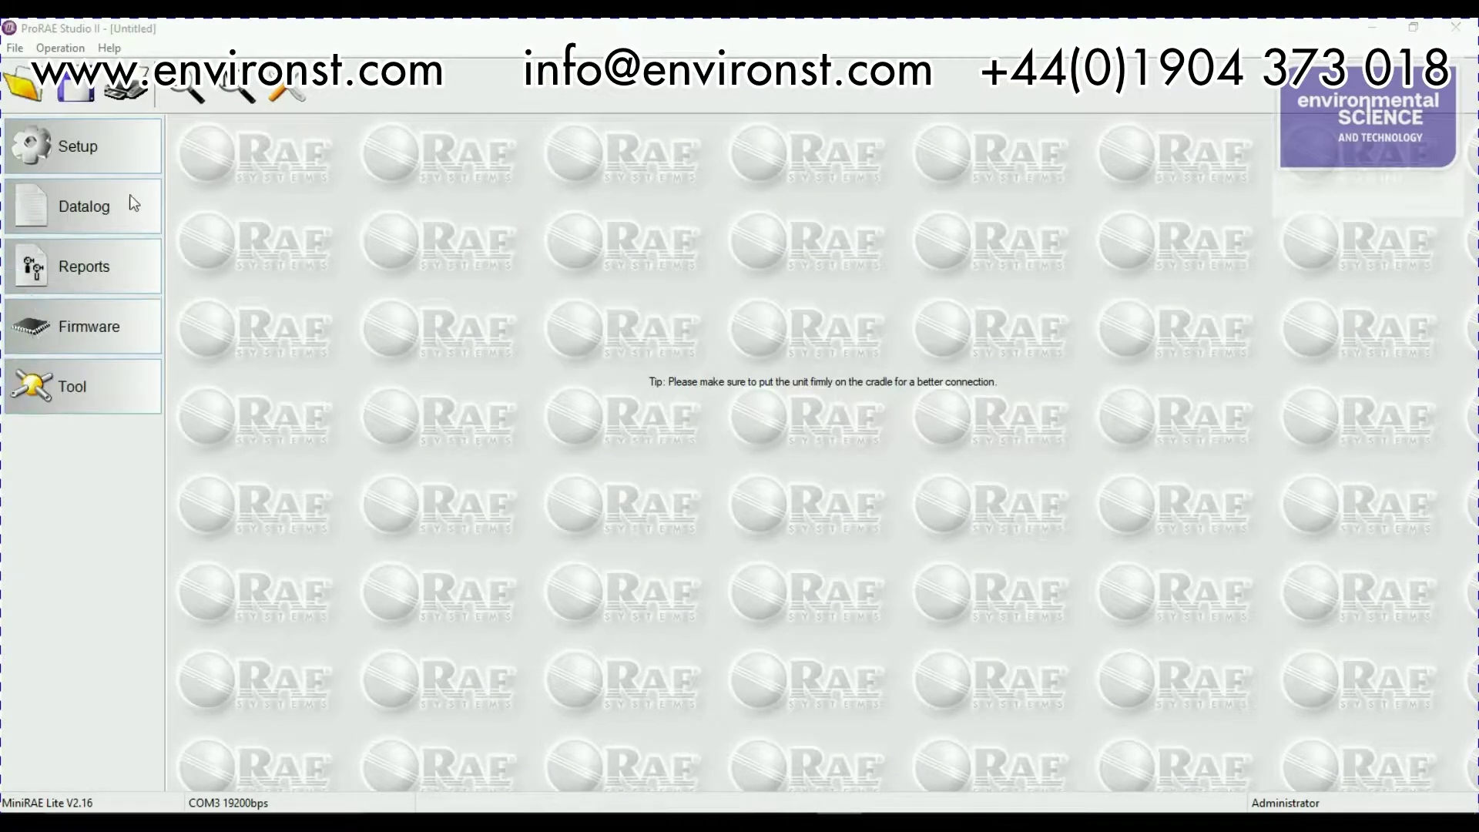
Load the instrument's setup and view its Password Access and Date Format settings
left_click(137, 151)
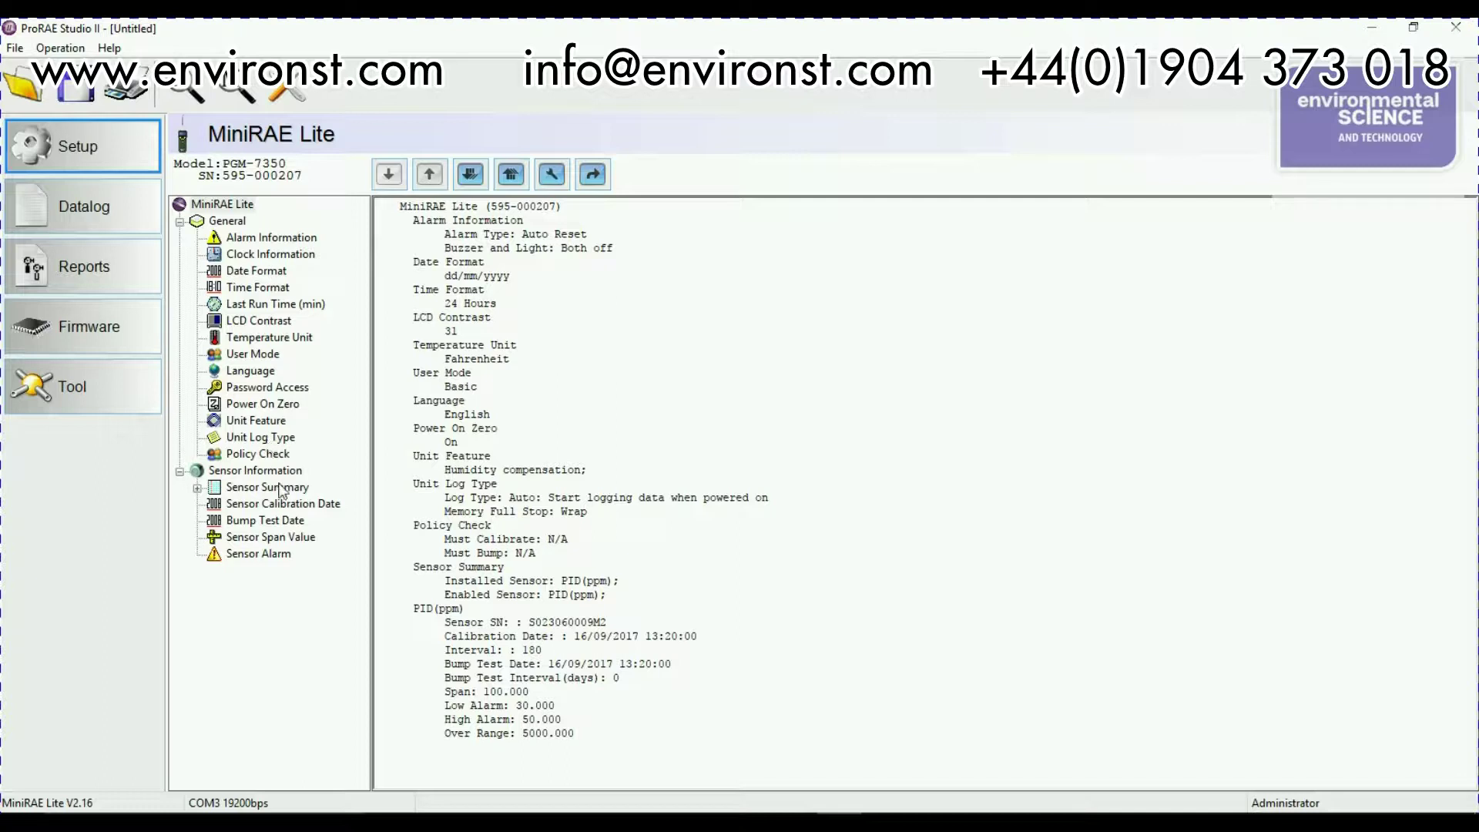
left_click(289, 389)
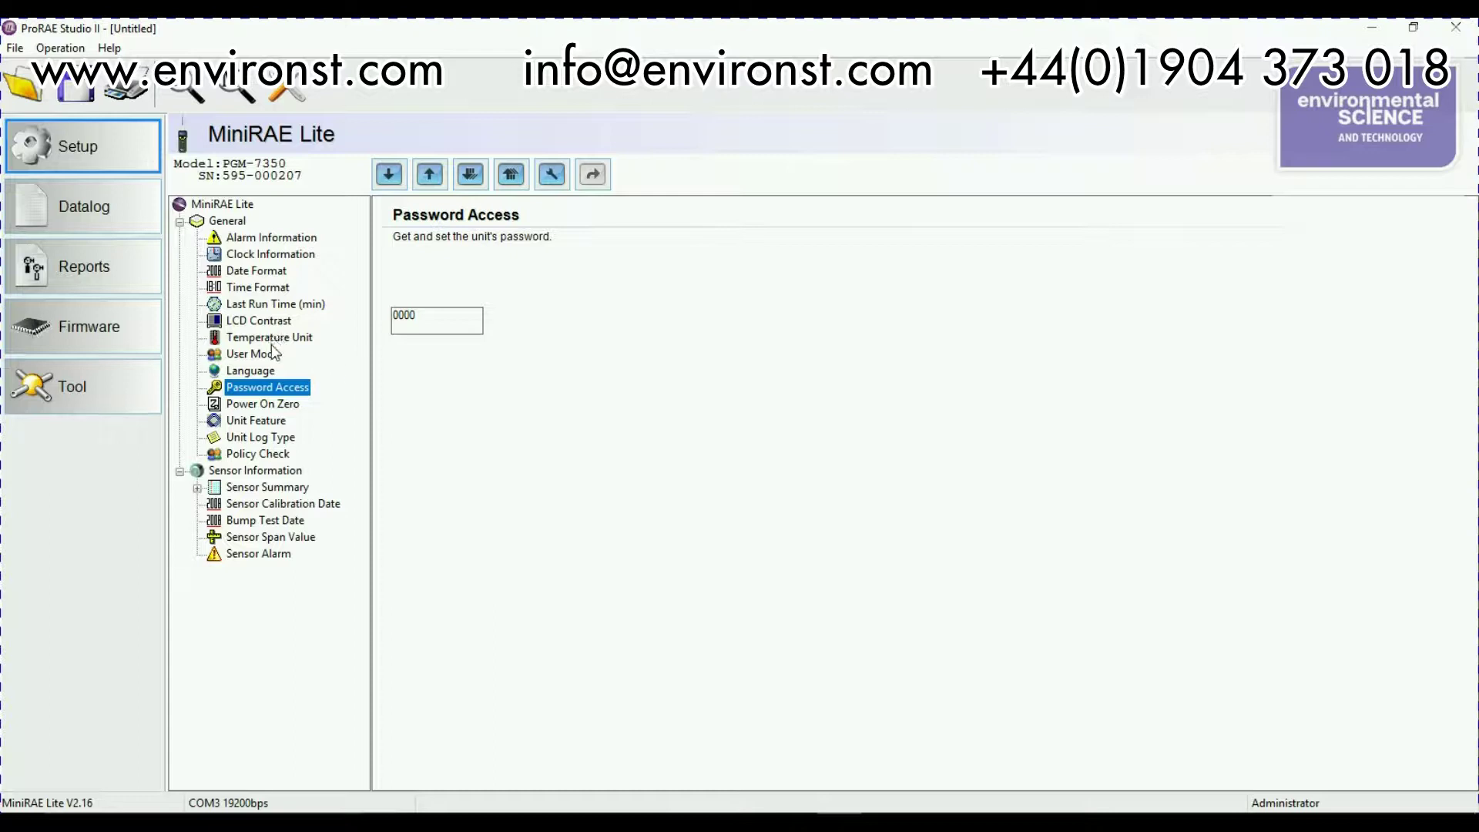
left_click(266, 275)
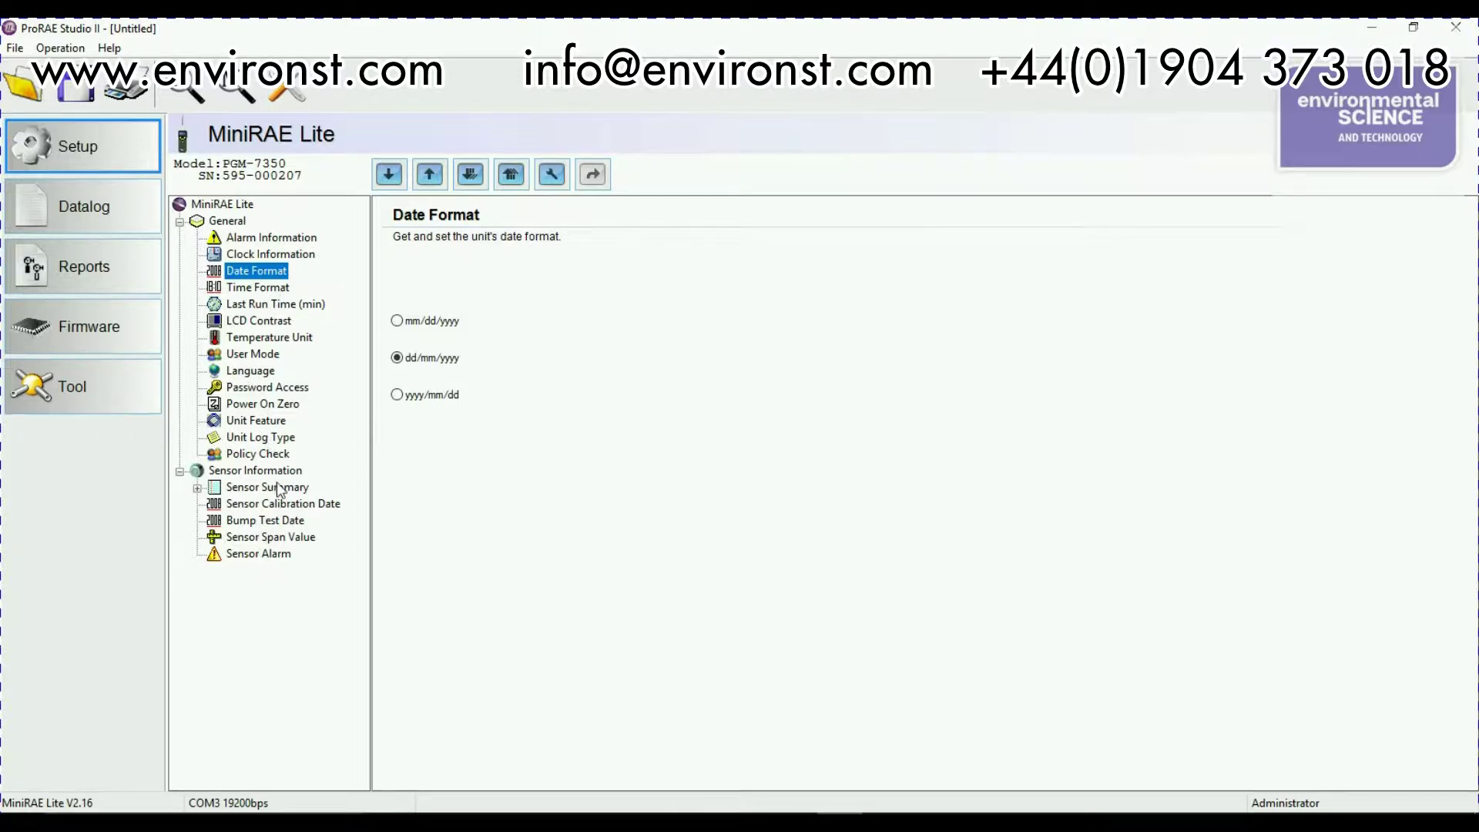
Download all datalog events from the instrument and switch the event list to dates and back to record counts
left_click(109, 207)
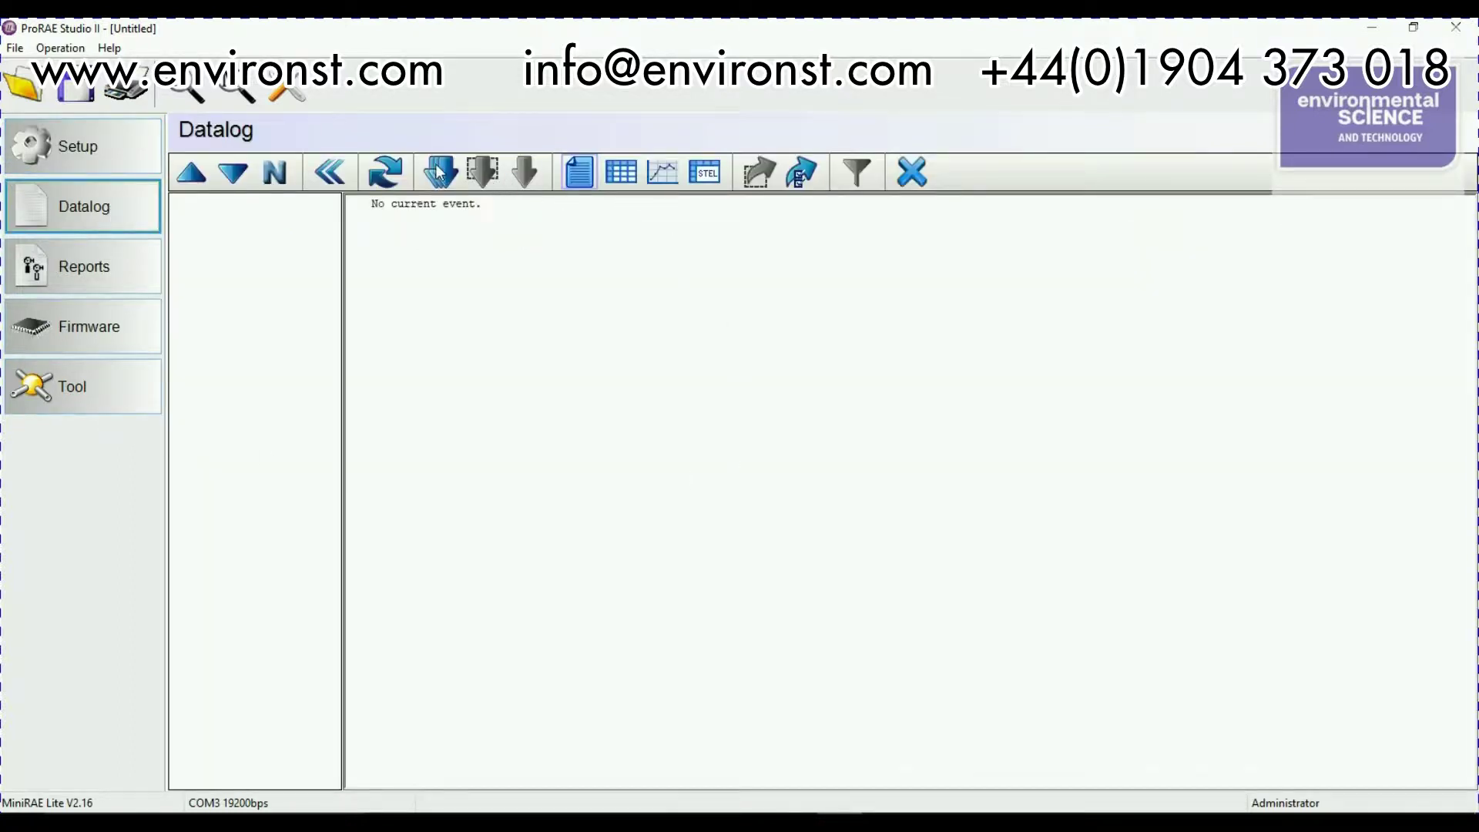
left_click(437, 169)
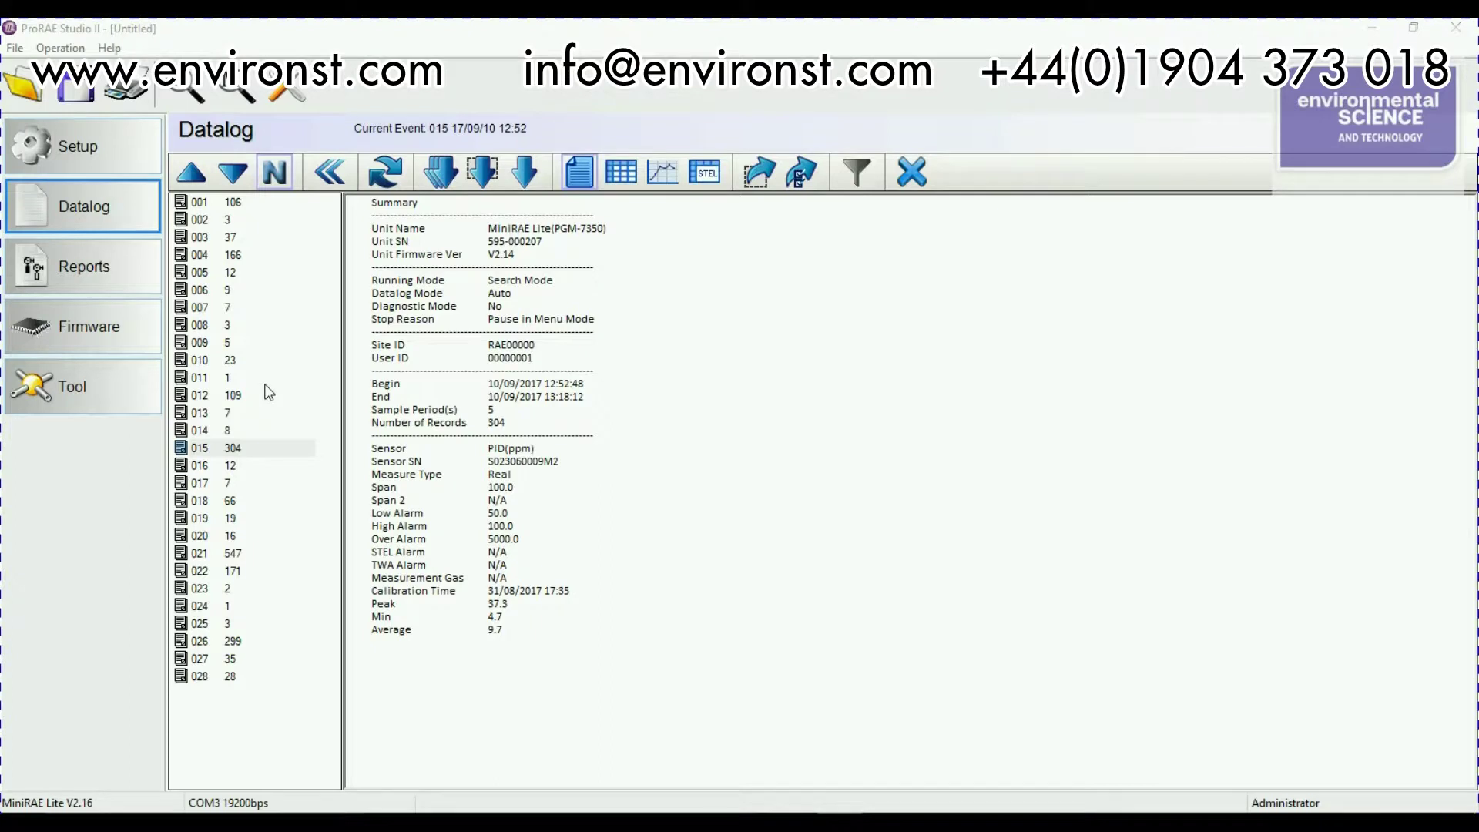
left_click(281, 175)
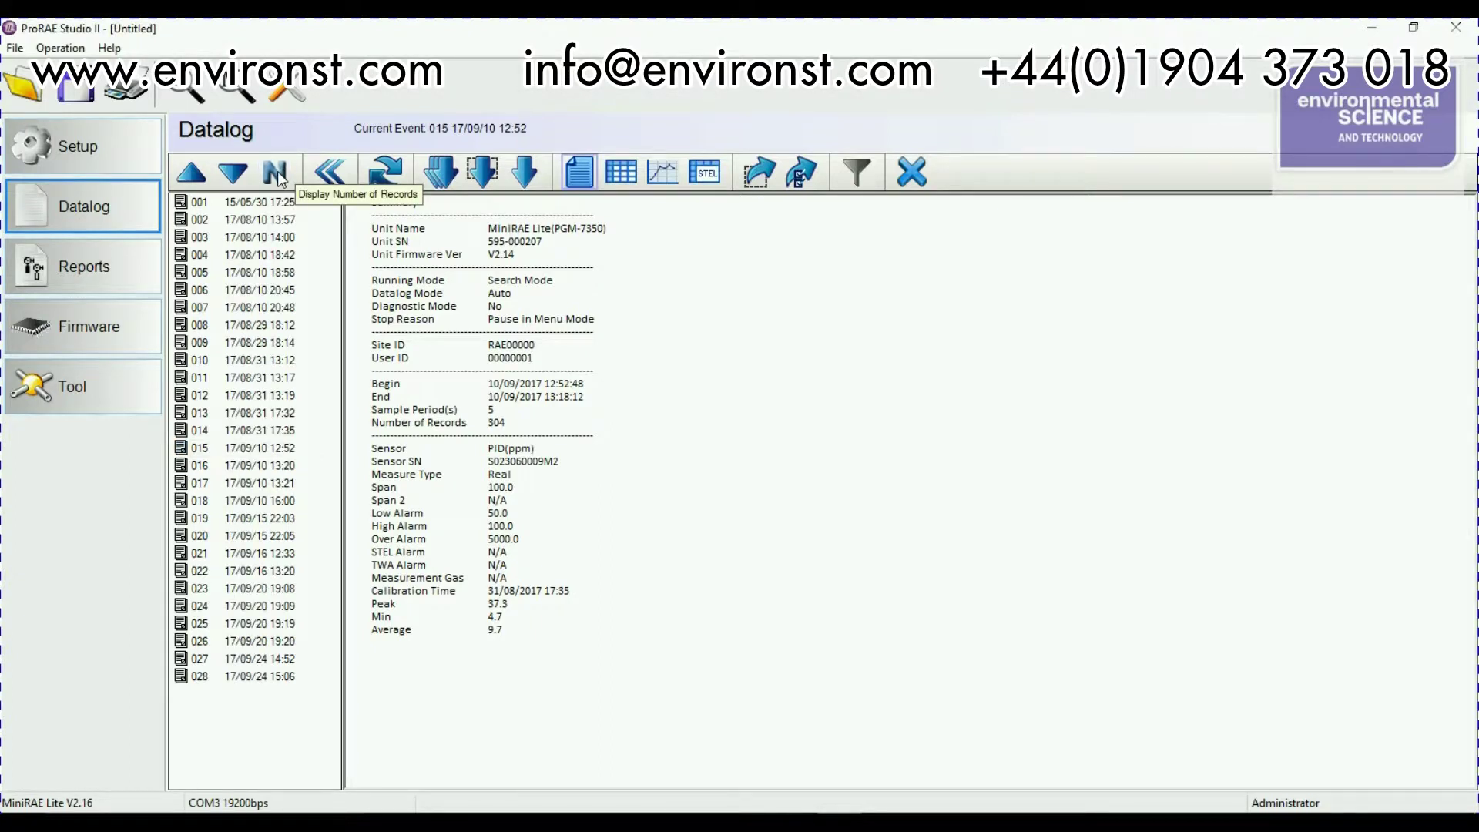
left_click(278, 177)
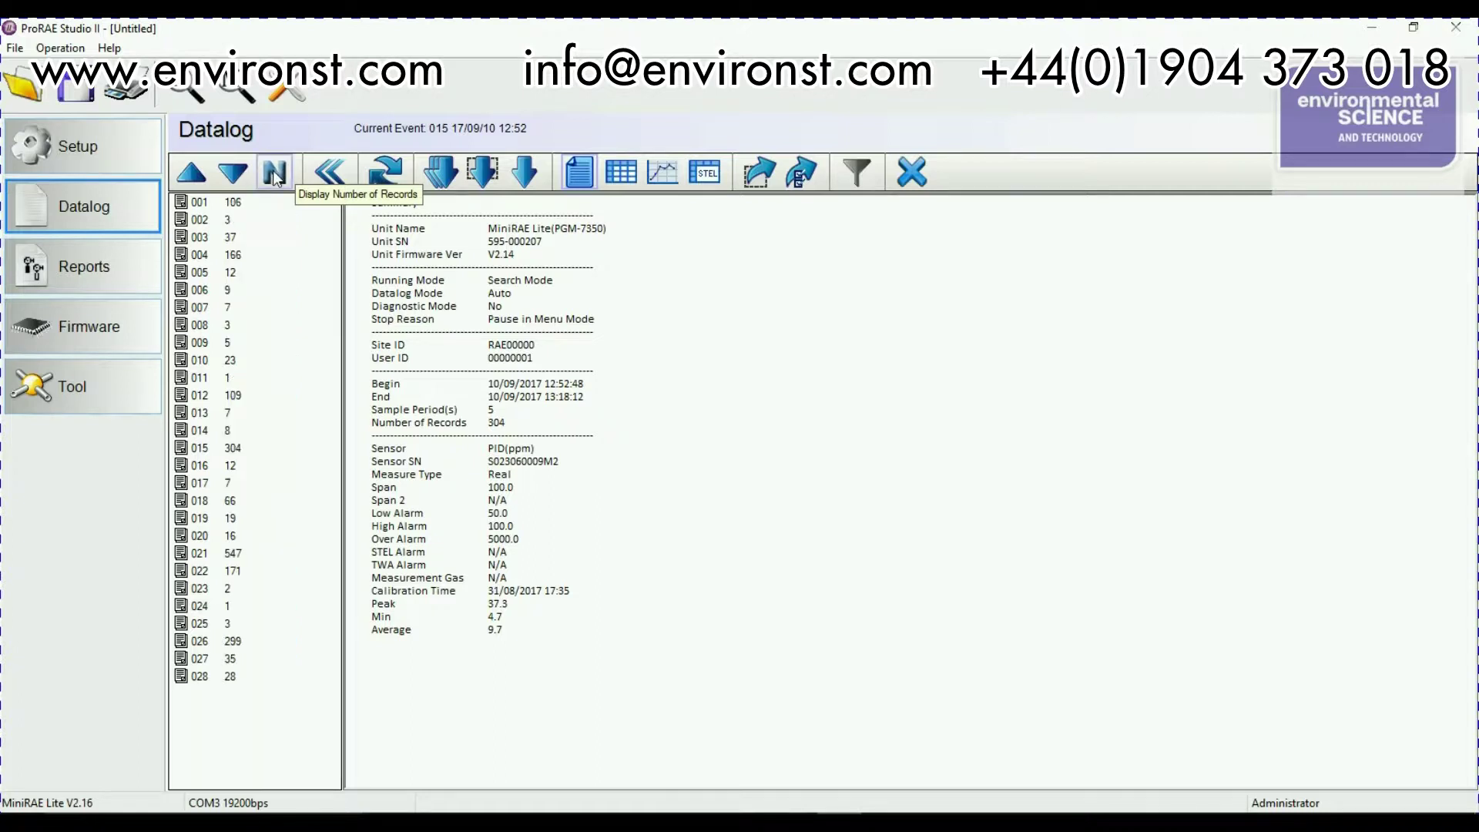
View the readings of datalog event 015 as a data table and as a graph
left_click(235, 450)
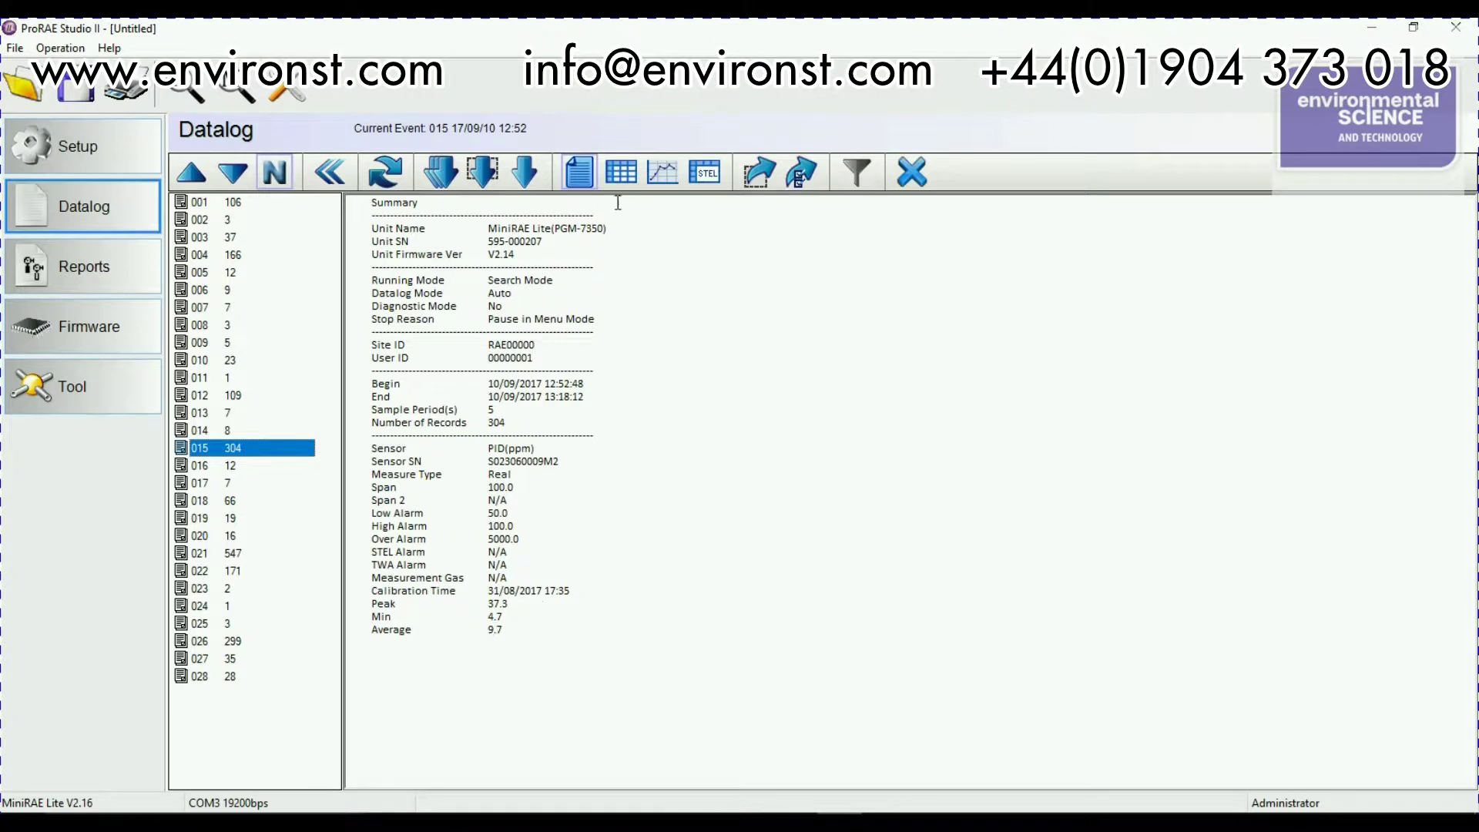
left_click(633, 178)
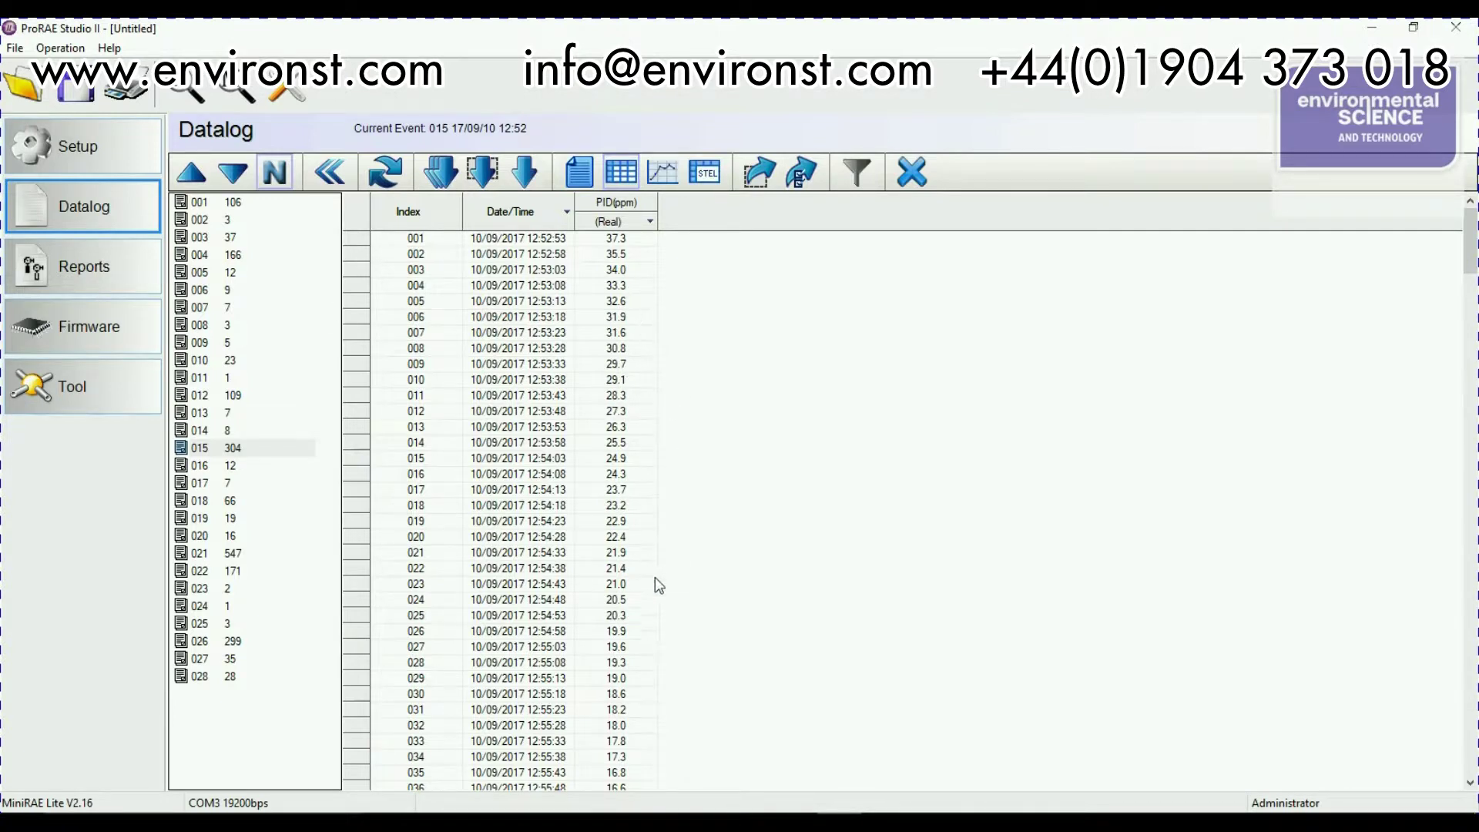
left_click(664, 176)
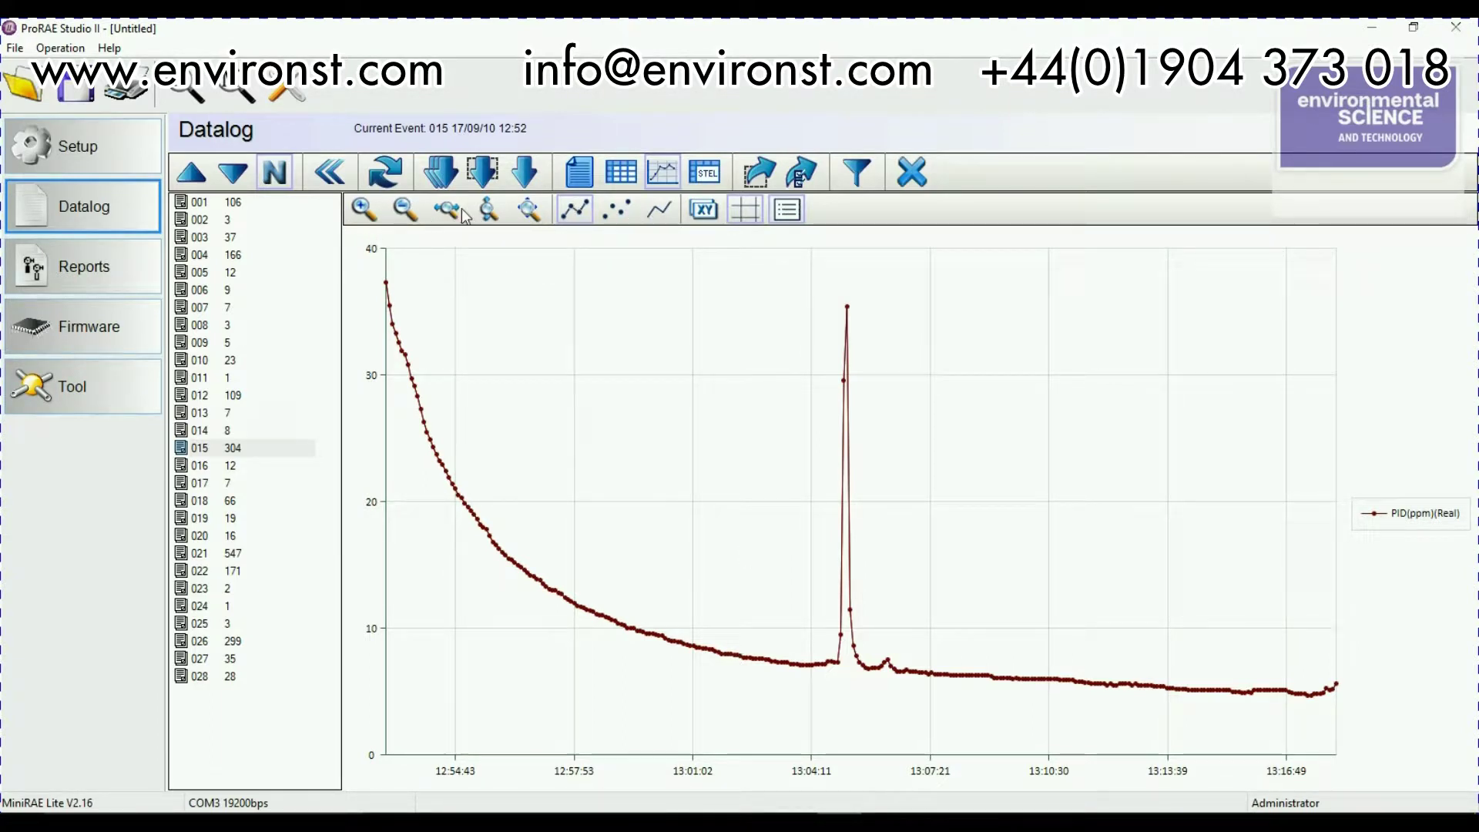
Compare the scatter and plain line styles on the event 015 graph, leaving it as a scatter graph
right_click(733, 451)
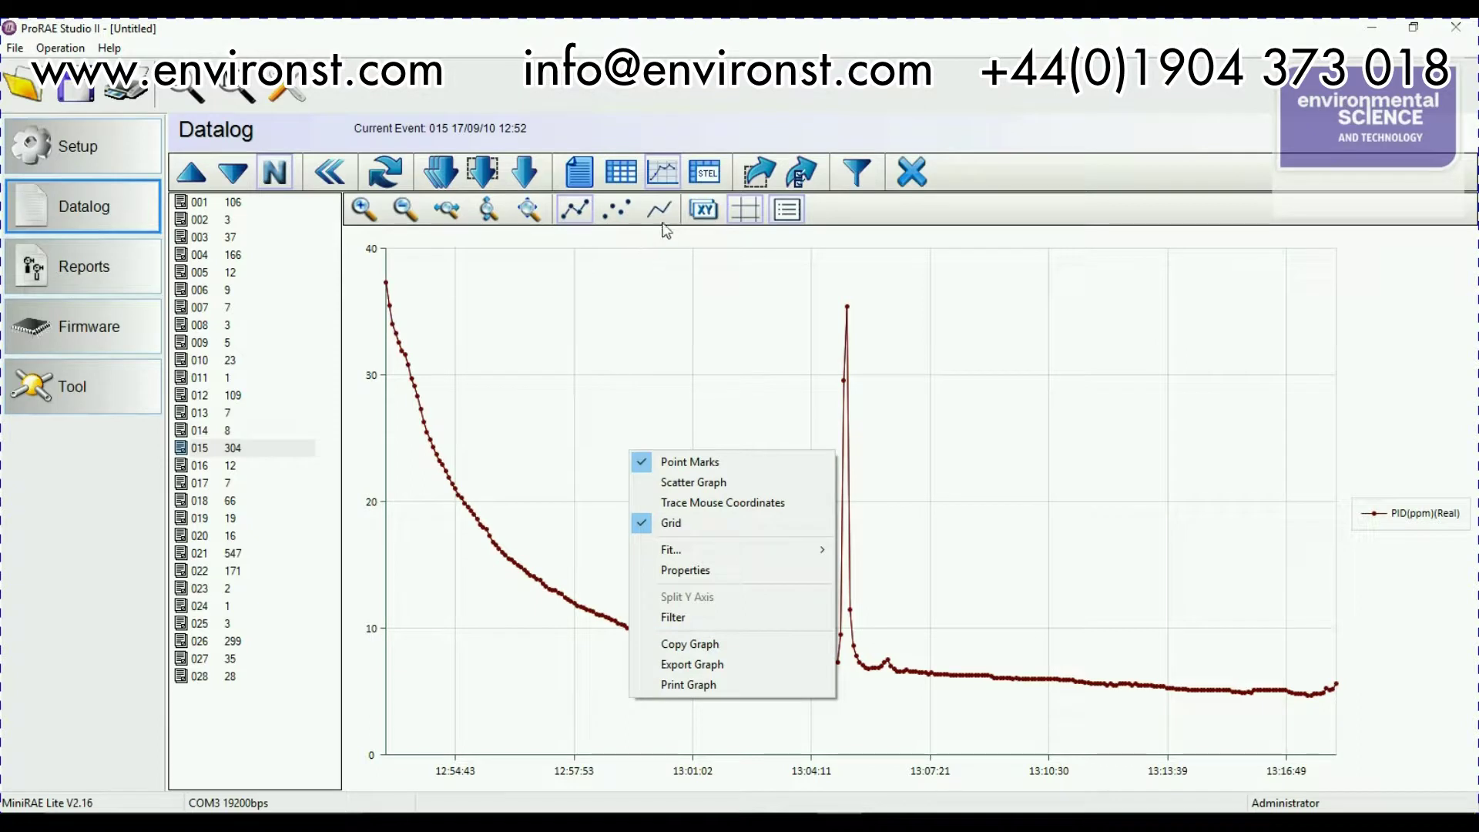
left_click(616, 210)
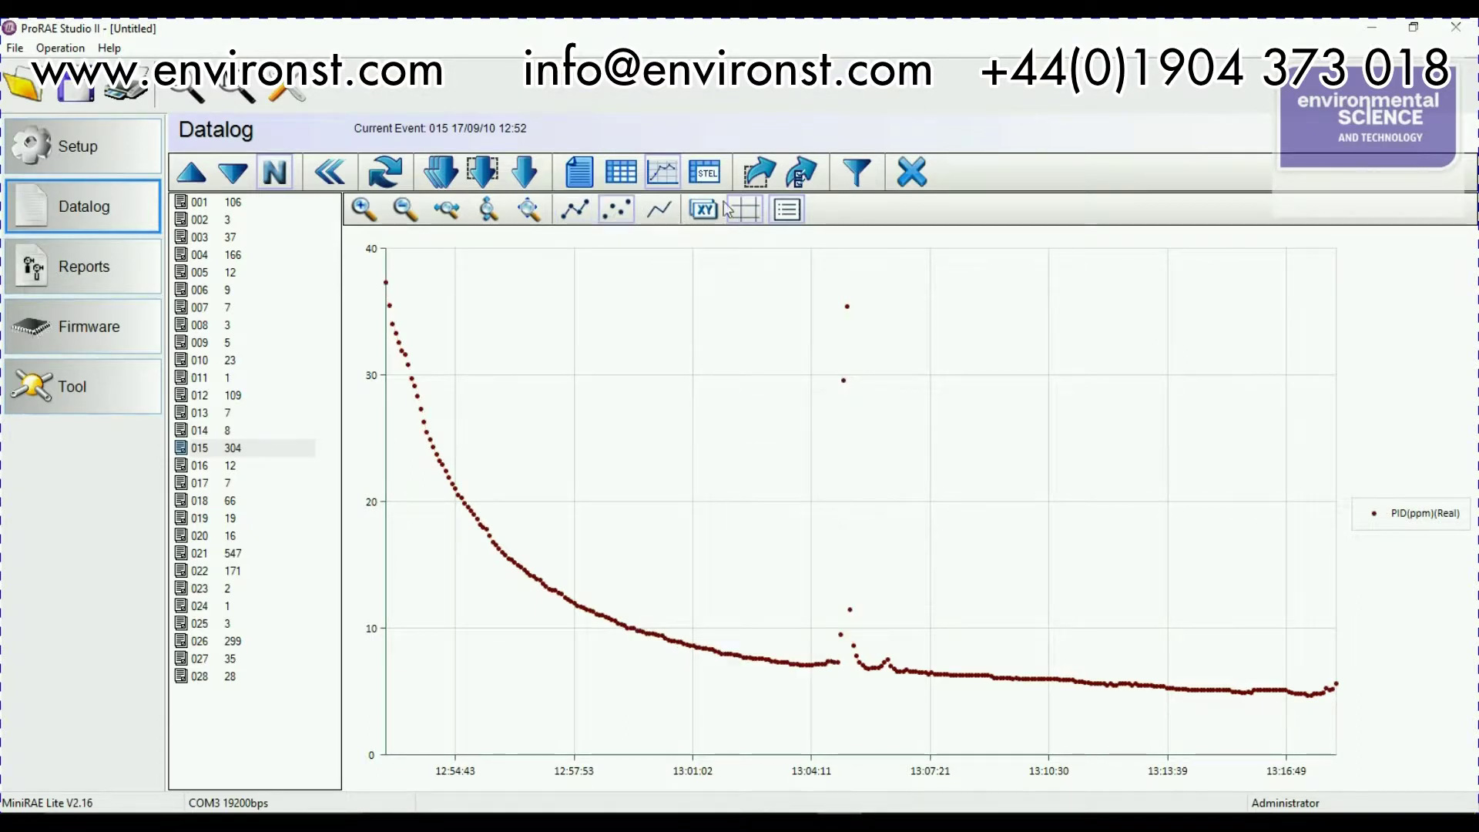
left_click(660, 212)
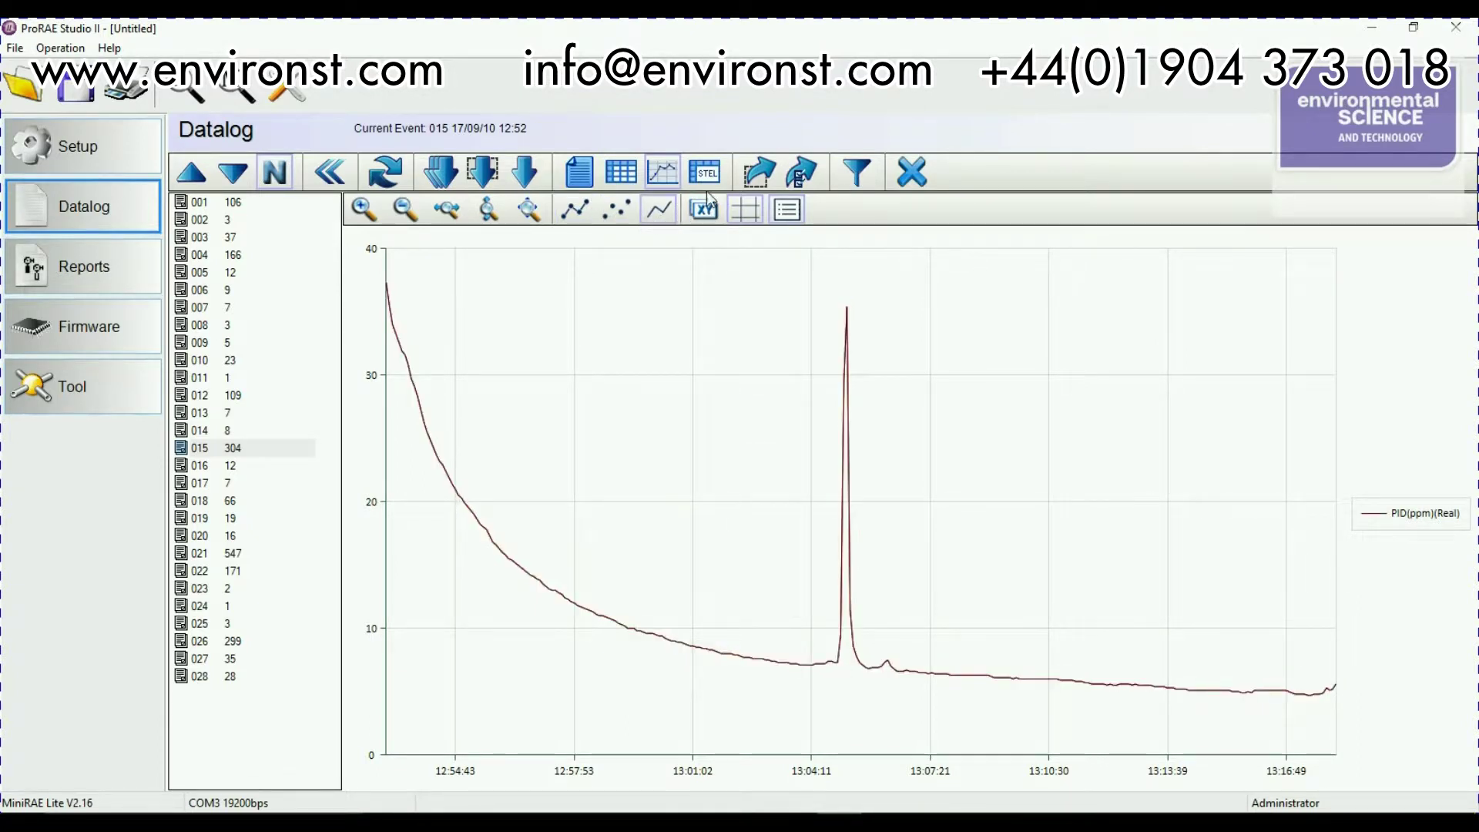
left_click(616, 211)
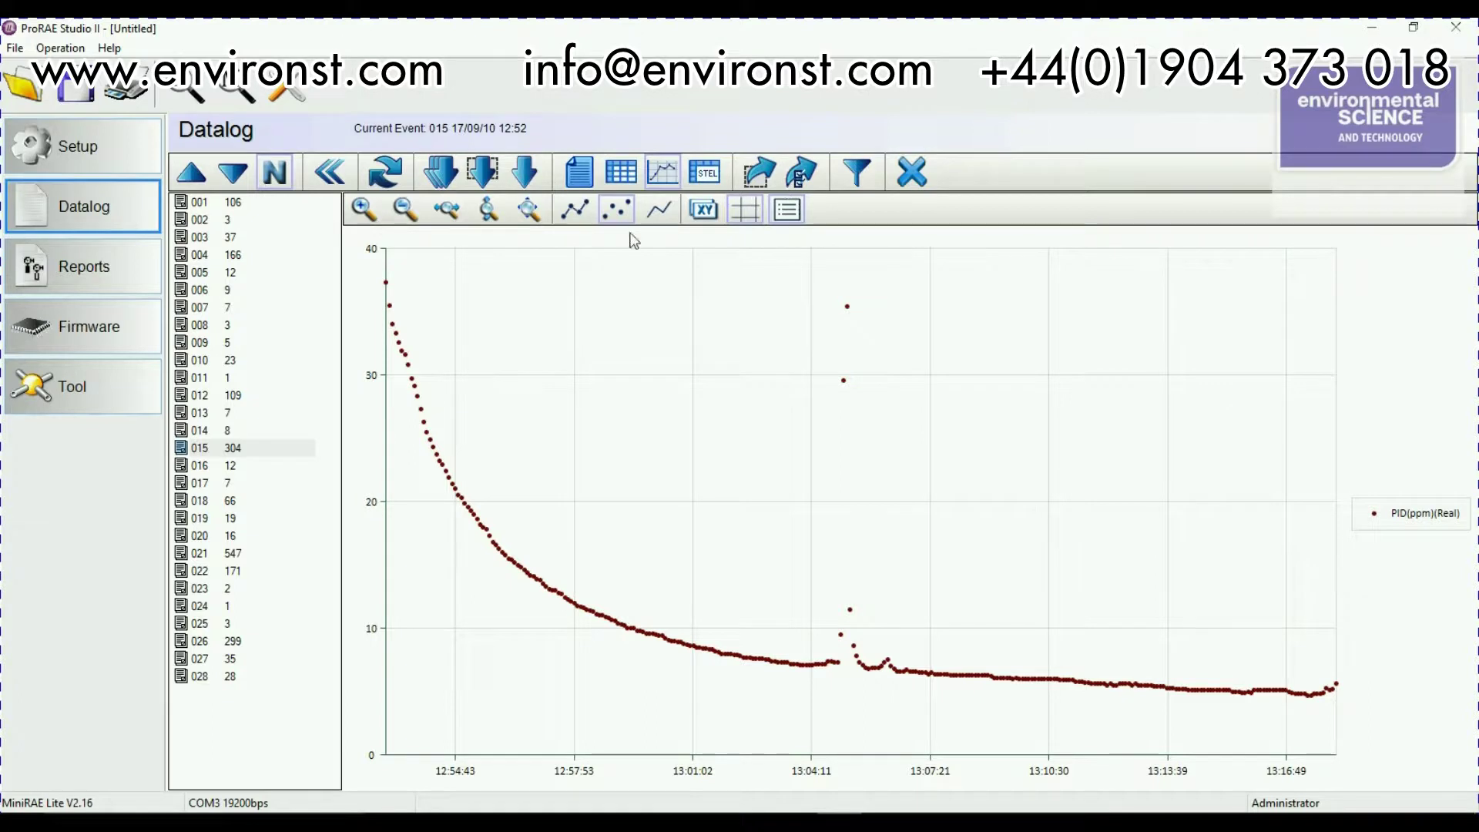
Review the TXT and CSV file types for exporting the event and the export/print options, cancelling both dialogs
left_click(760, 176)
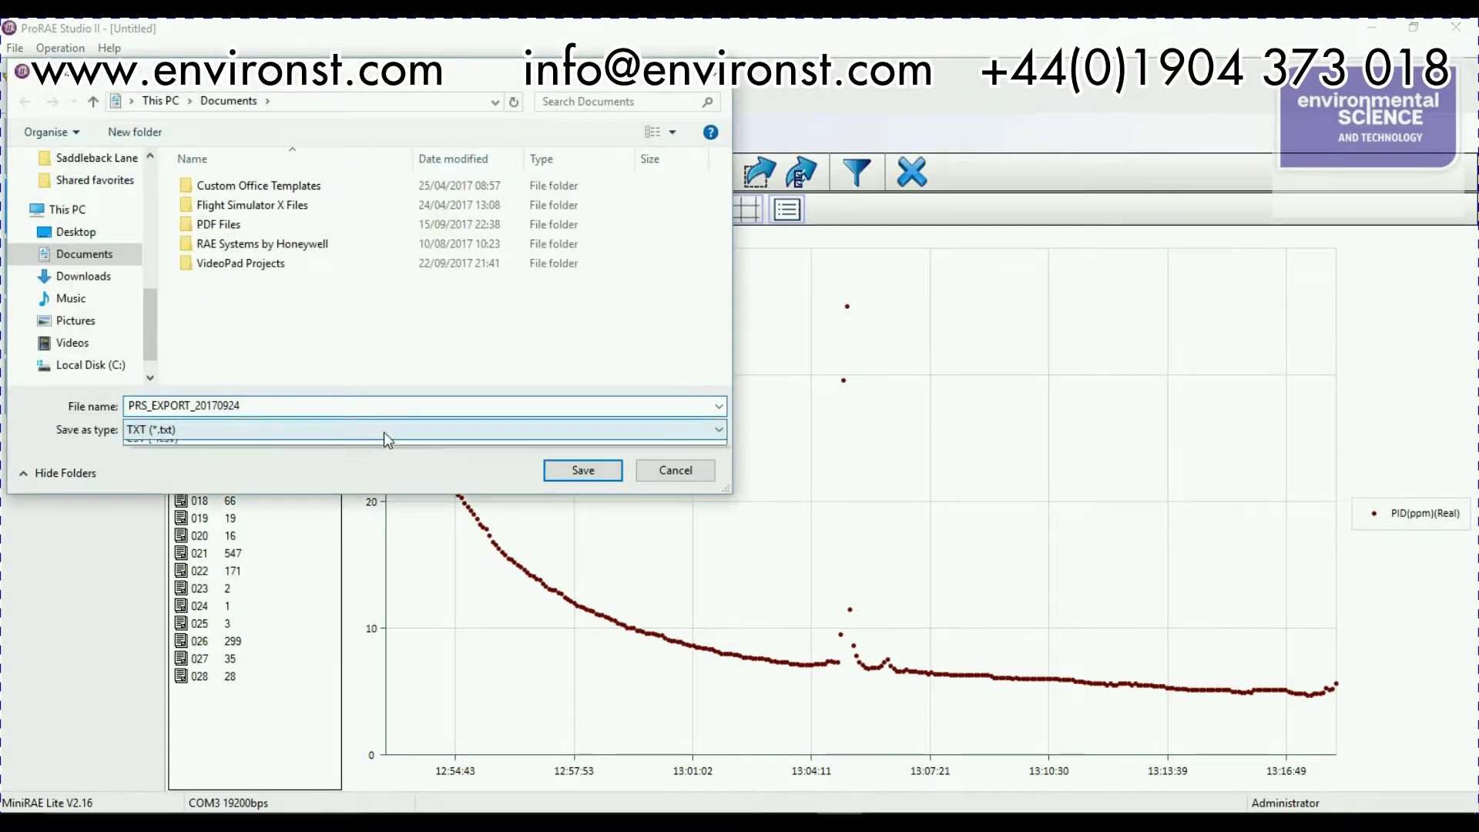
left_click(382, 433)
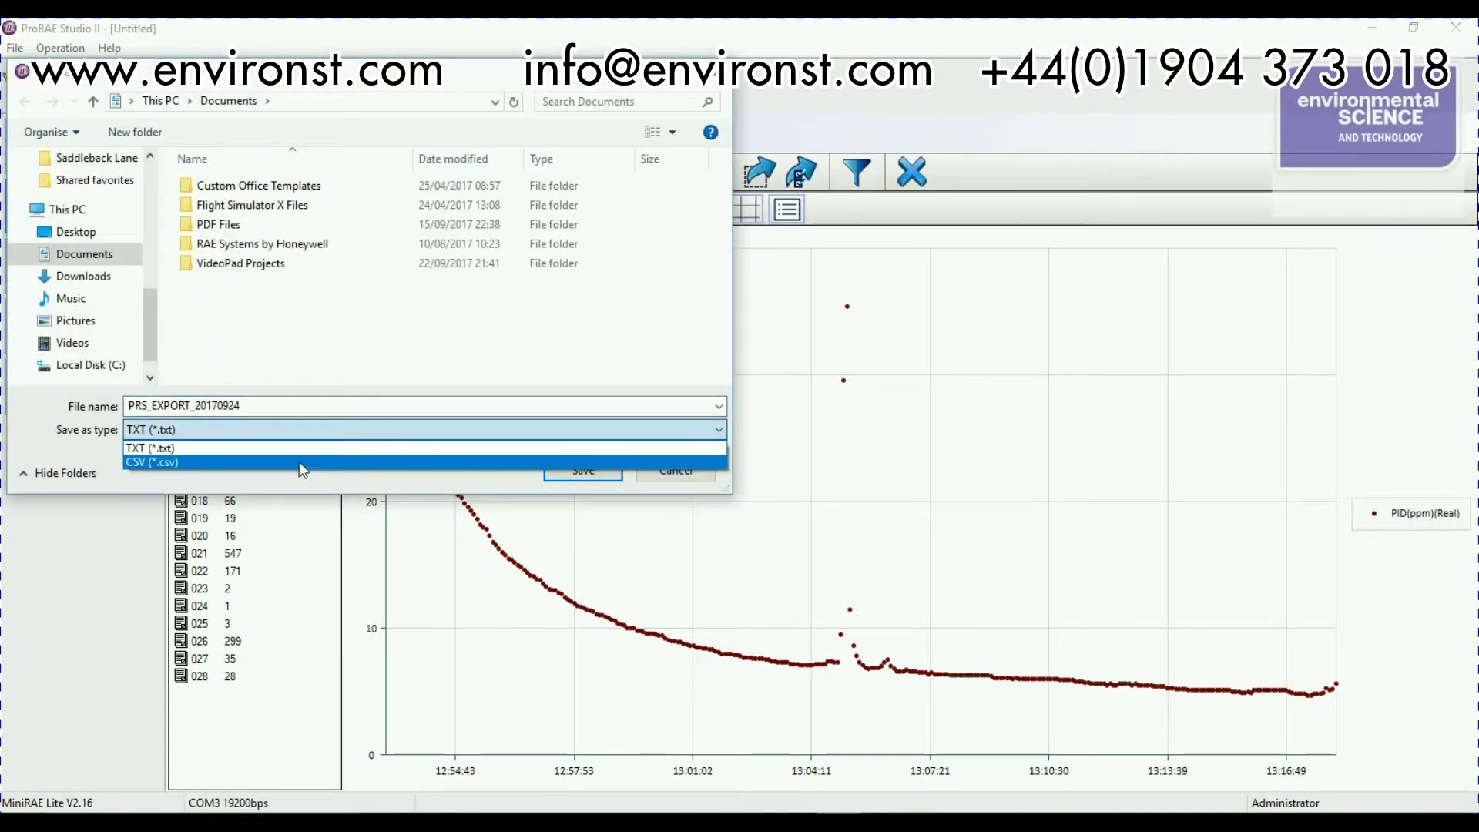
left_click(490, 492)
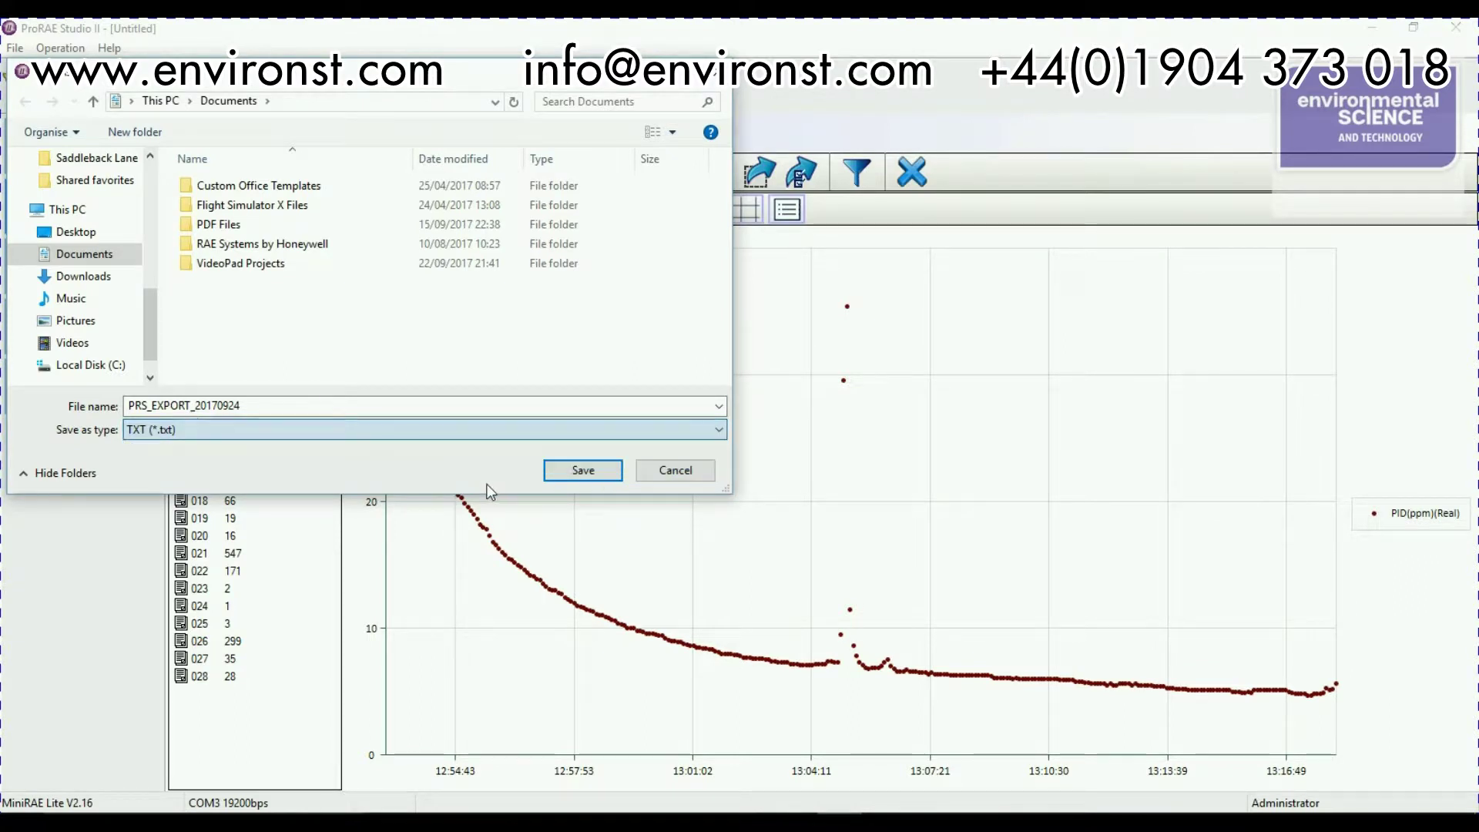
left_click(675, 469)
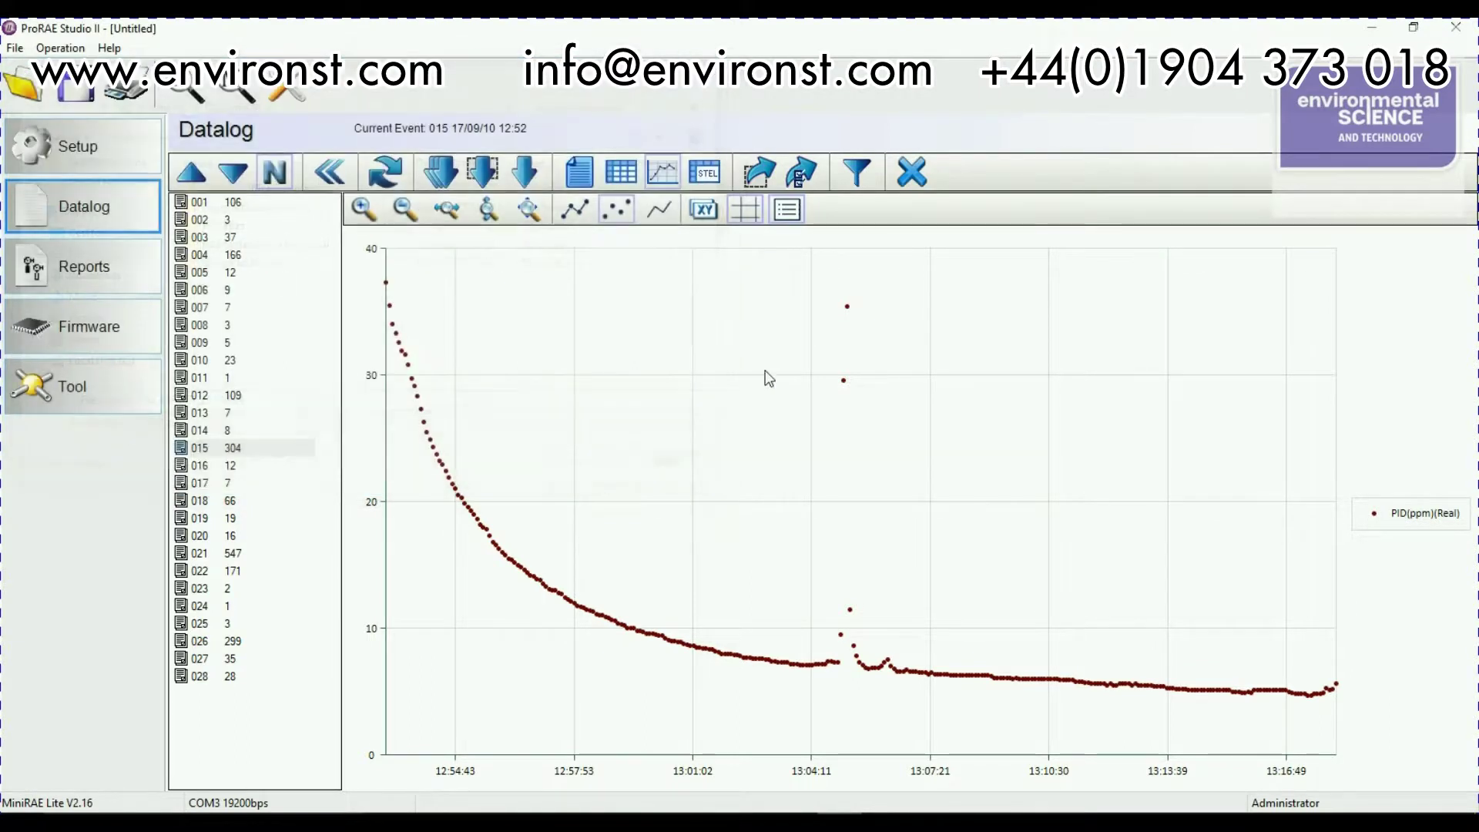
left_click(801, 177)
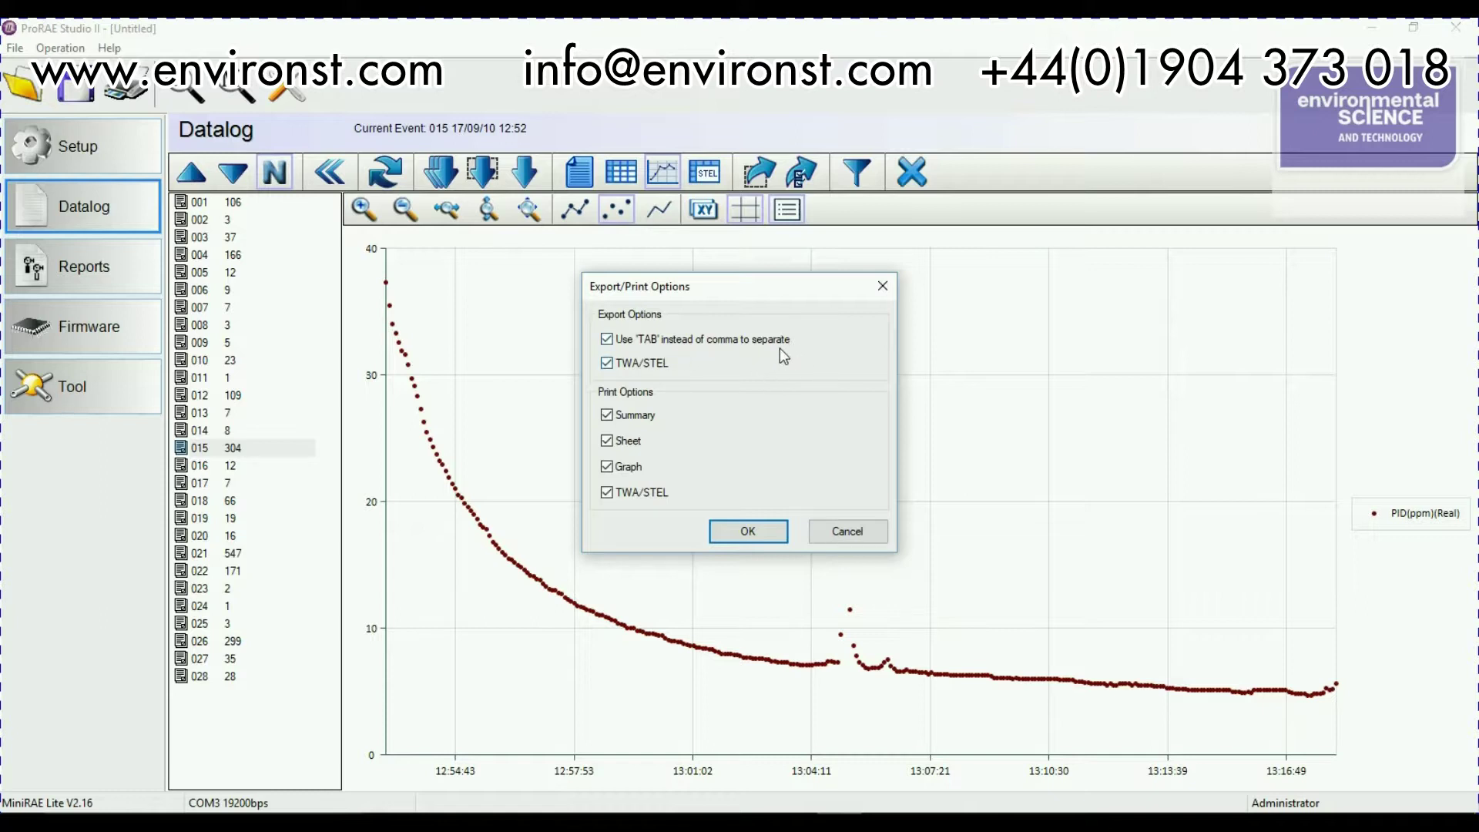
left_click(852, 531)
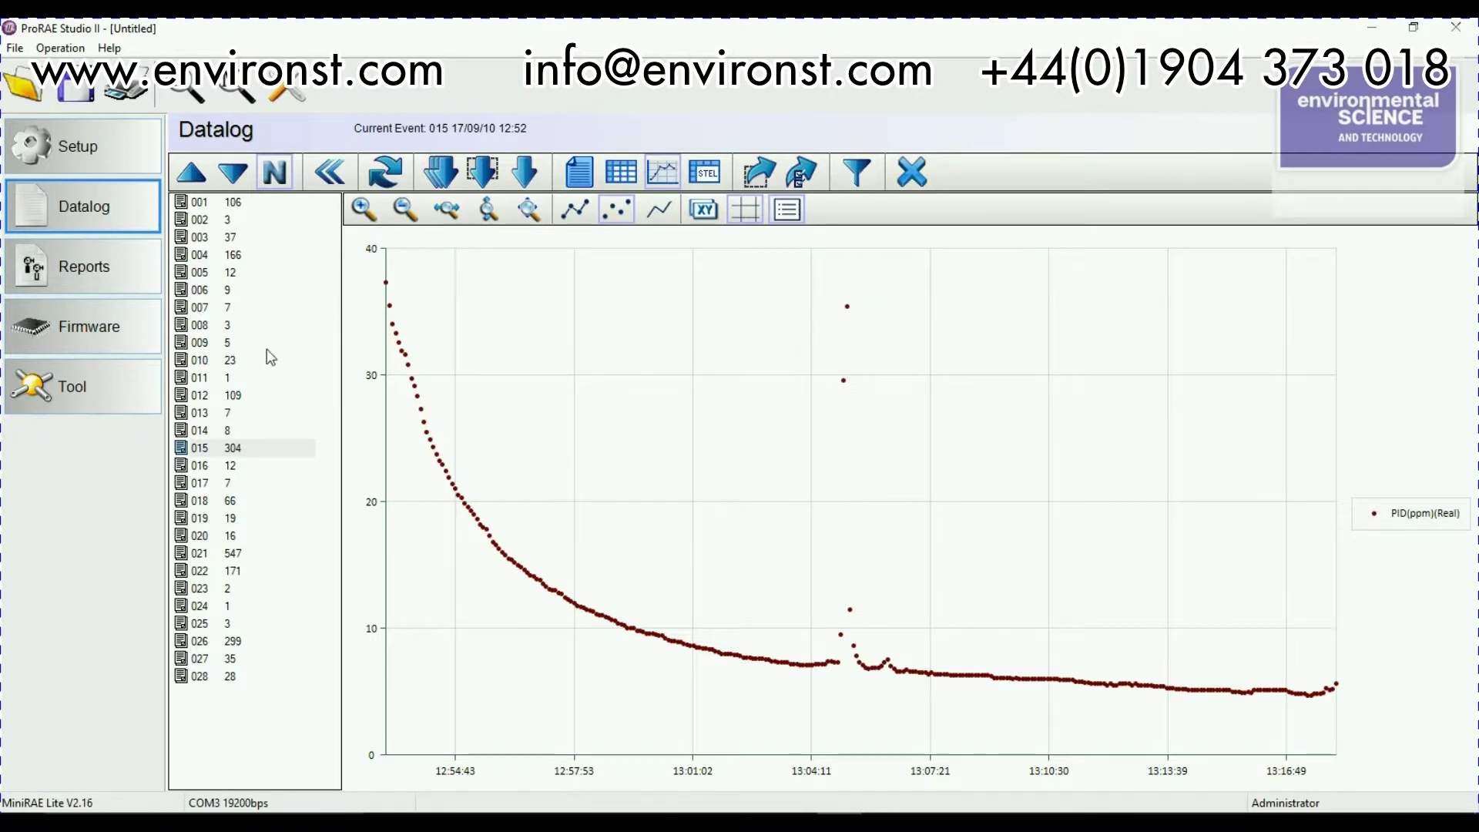
Download all calibration and bump test reports from the instrument and select report 001
left_click(111, 280)
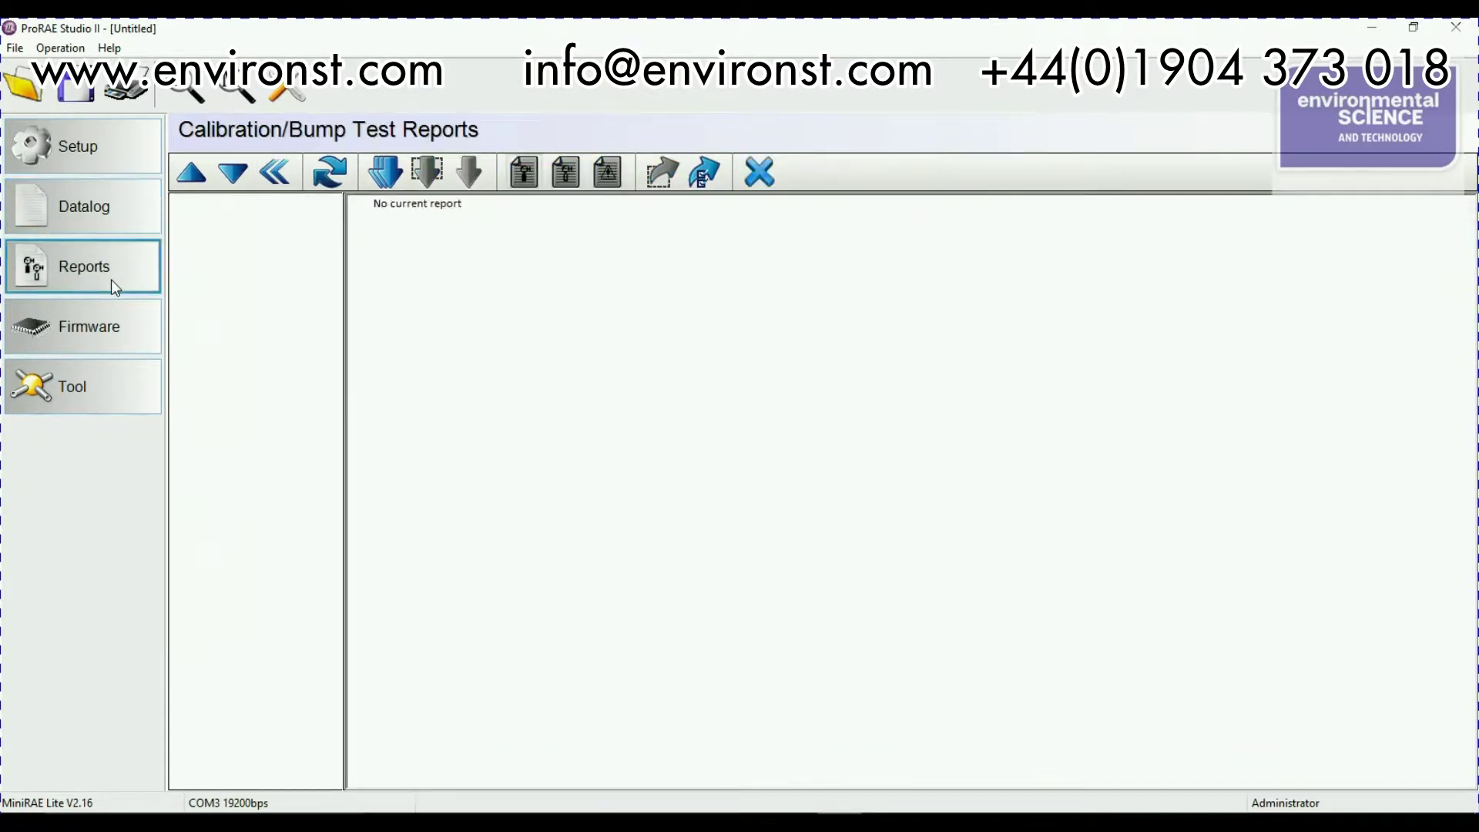
left_click(399, 182)
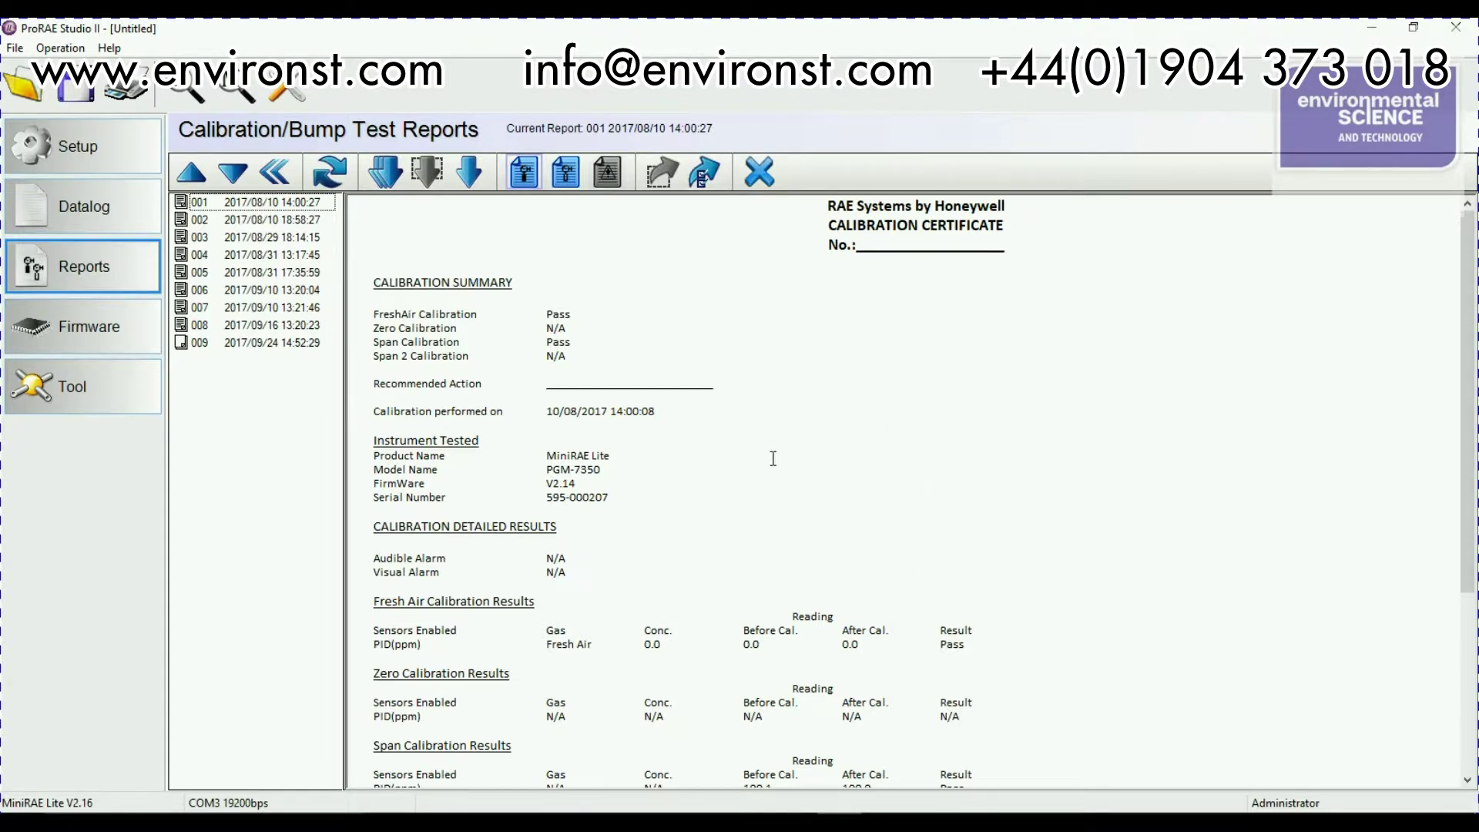
left_click(277, 202)
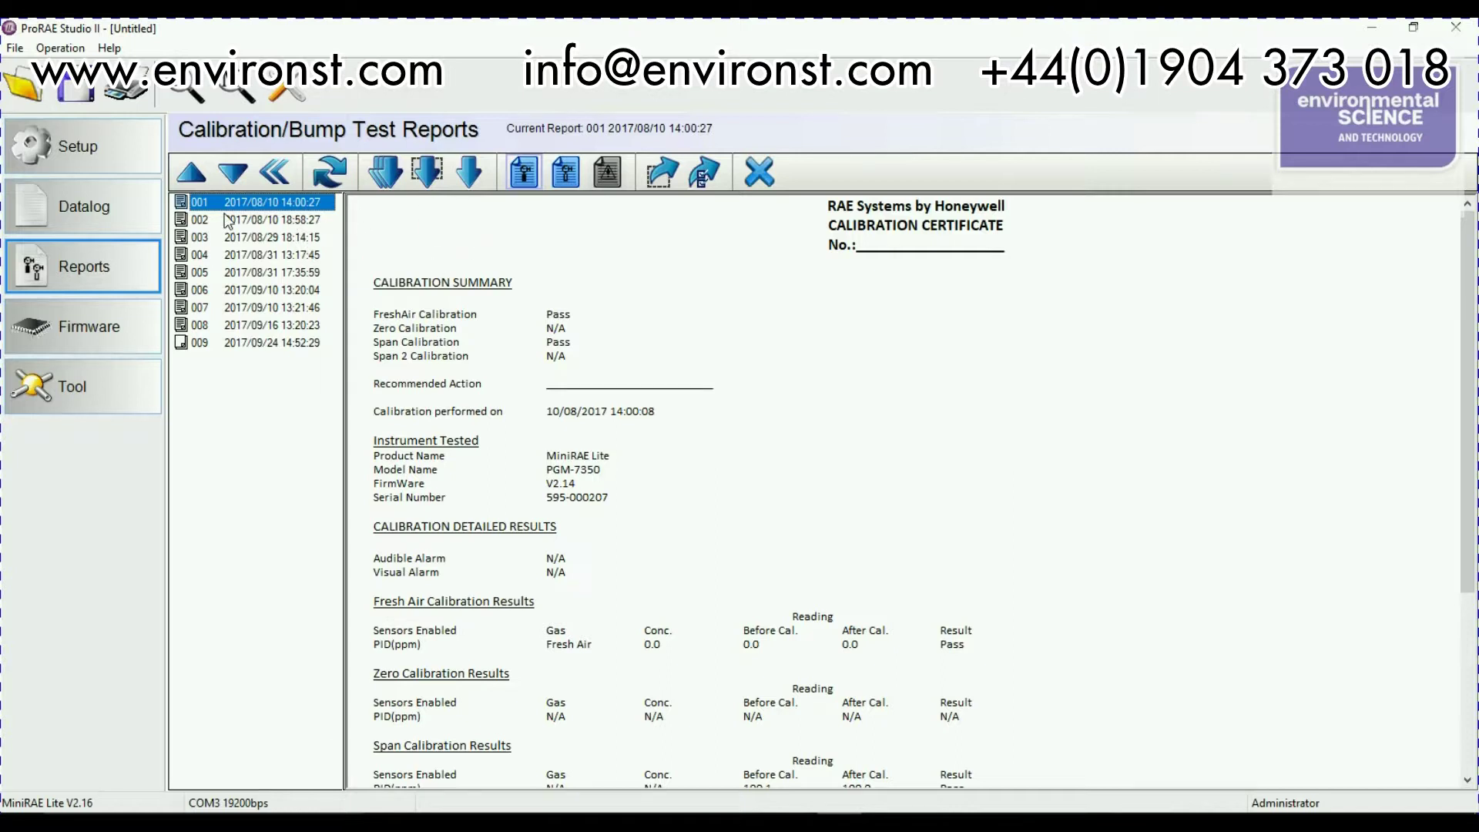
Open report 008 and examine its calibration certificate through to the sensor information, alarm settings and calibration due date
left_click(281, 328)
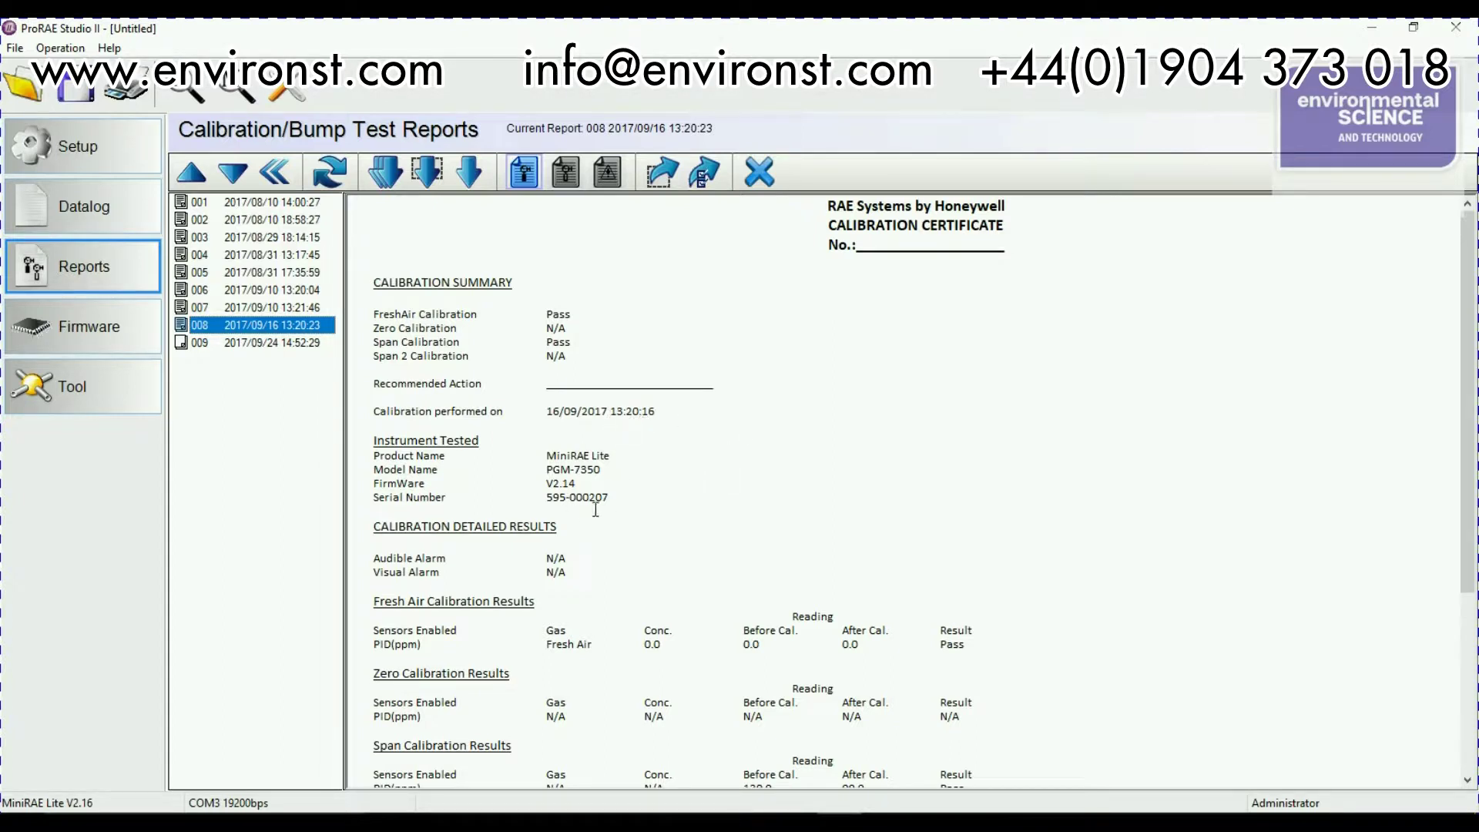
scroll(672, 534, "down", 1)
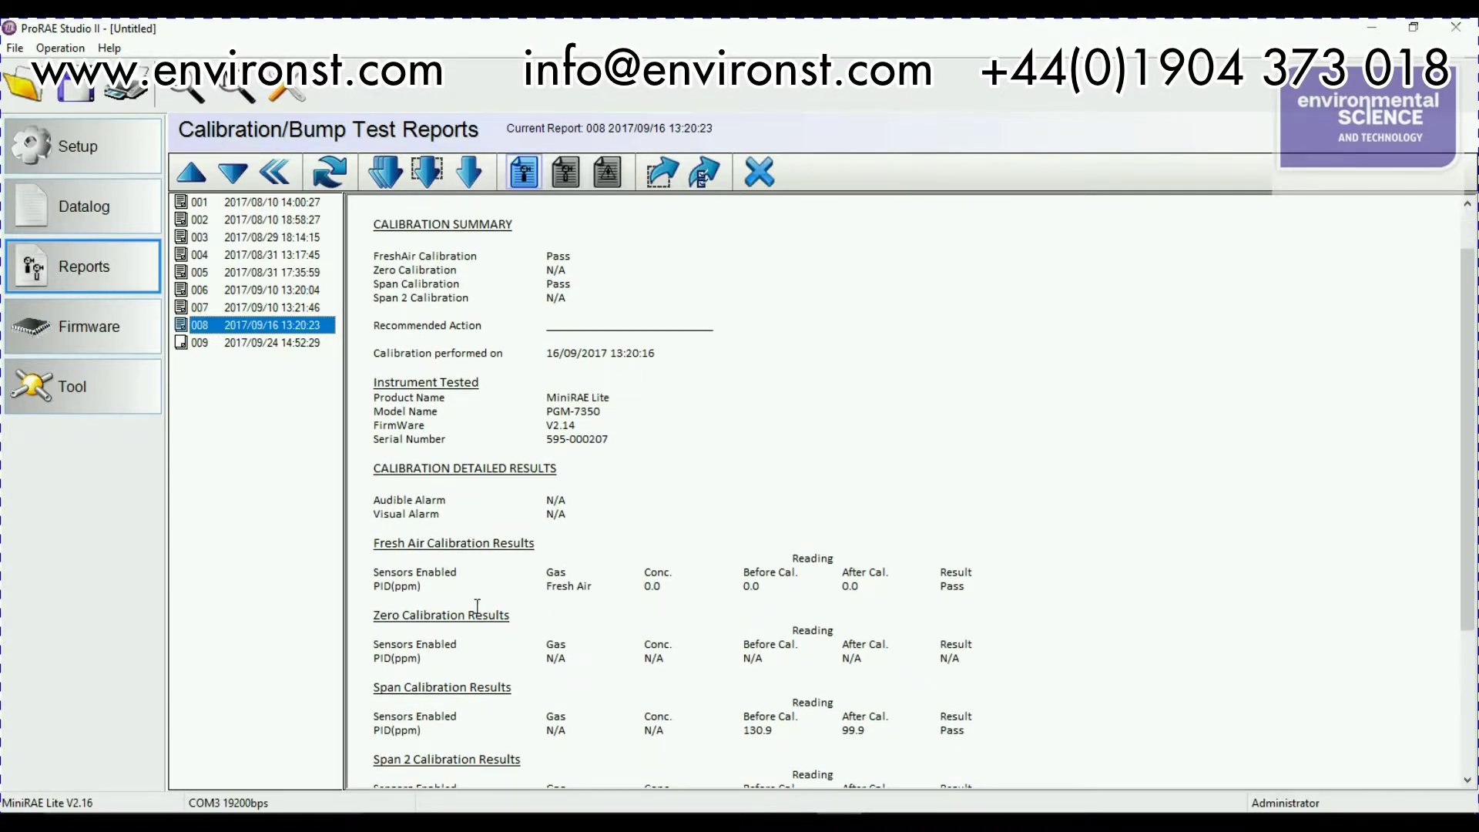
scroll(477, 515, "down", 2)
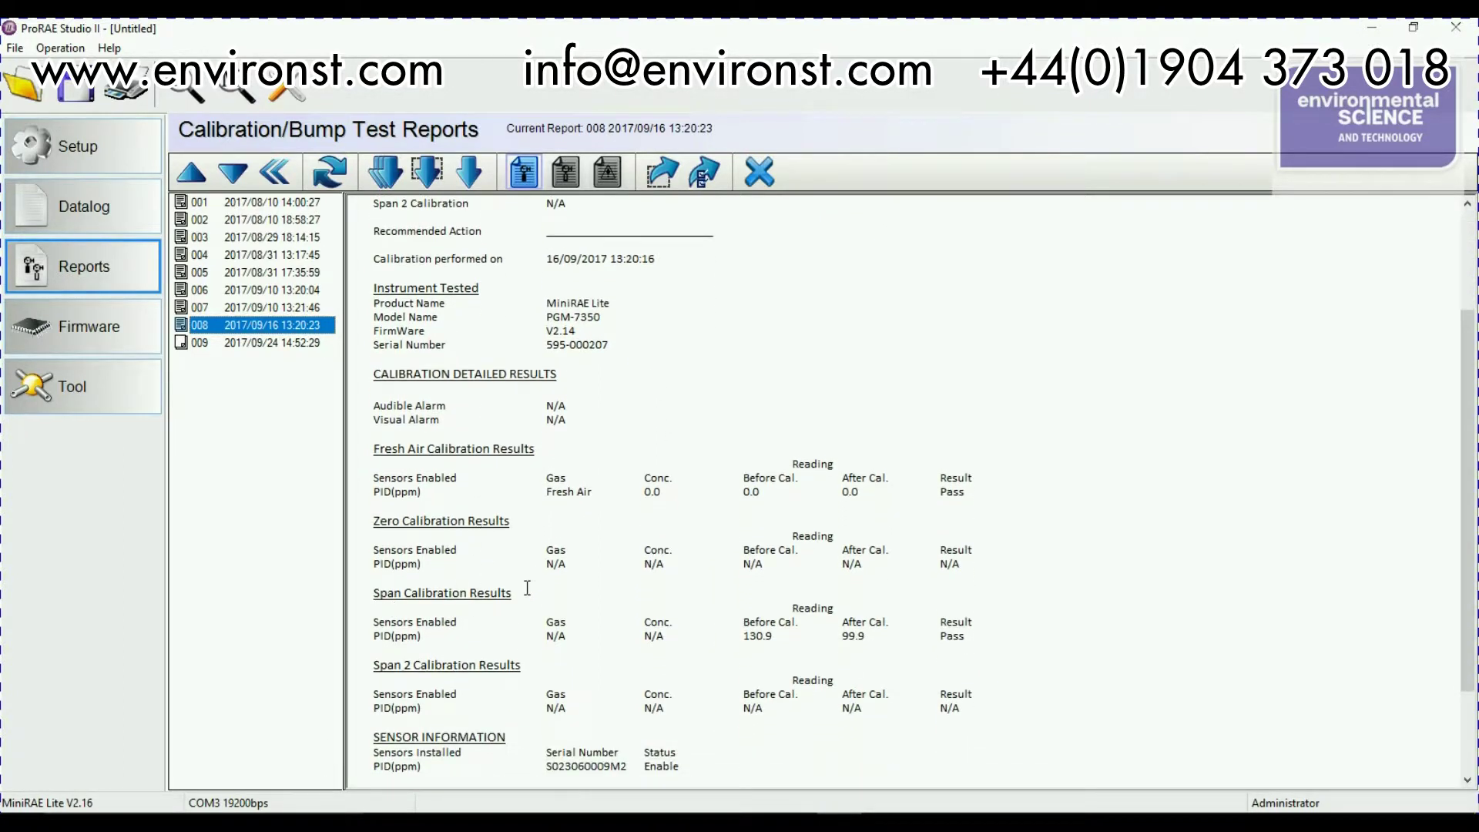
scroll(628, 593, "down", 2)
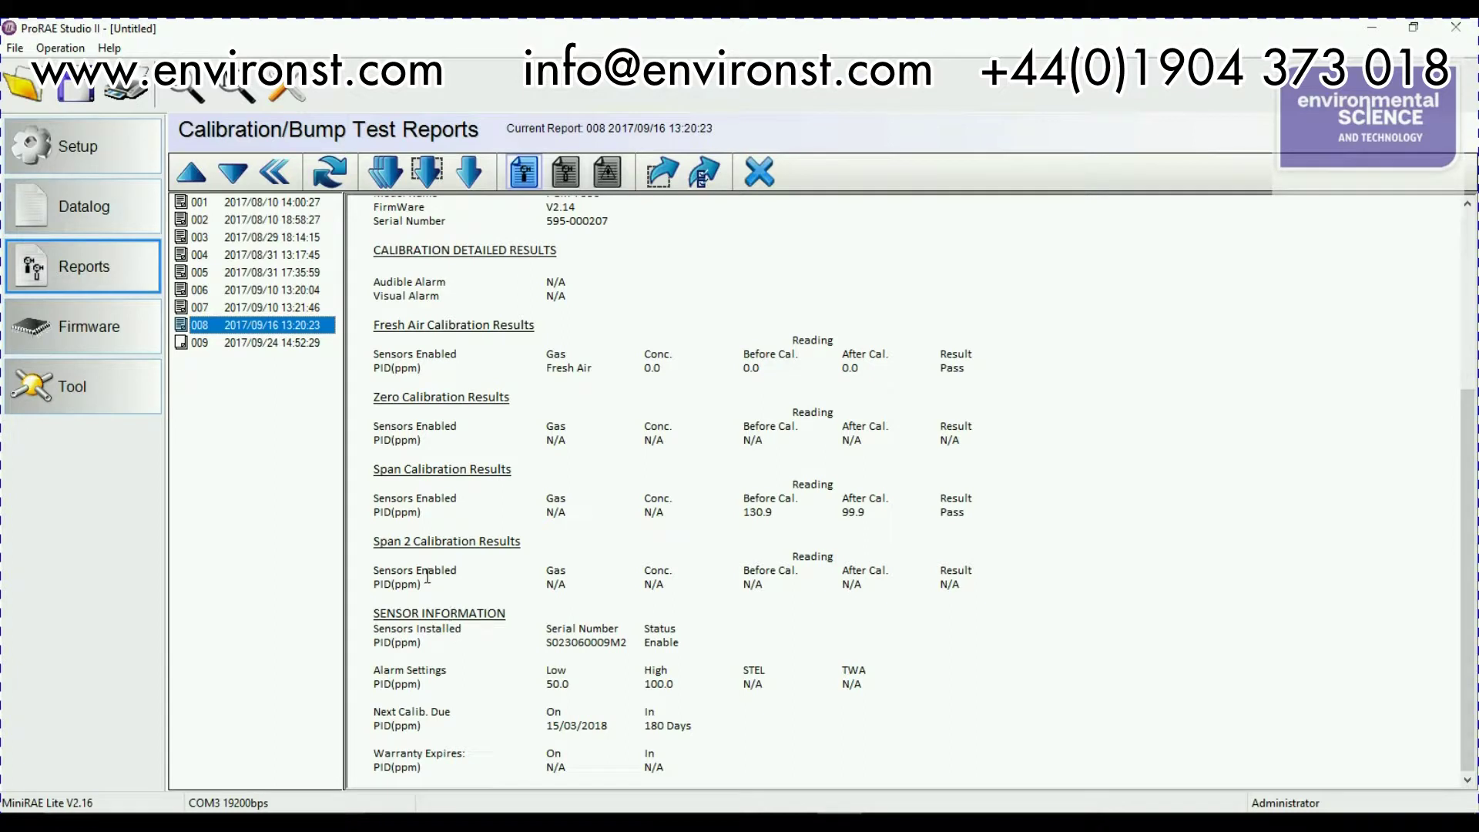
Return to the calibration summary of report 008 and review the certificate and violation report print options, cancelling without printing
scroll(696, 667, "up", 4)
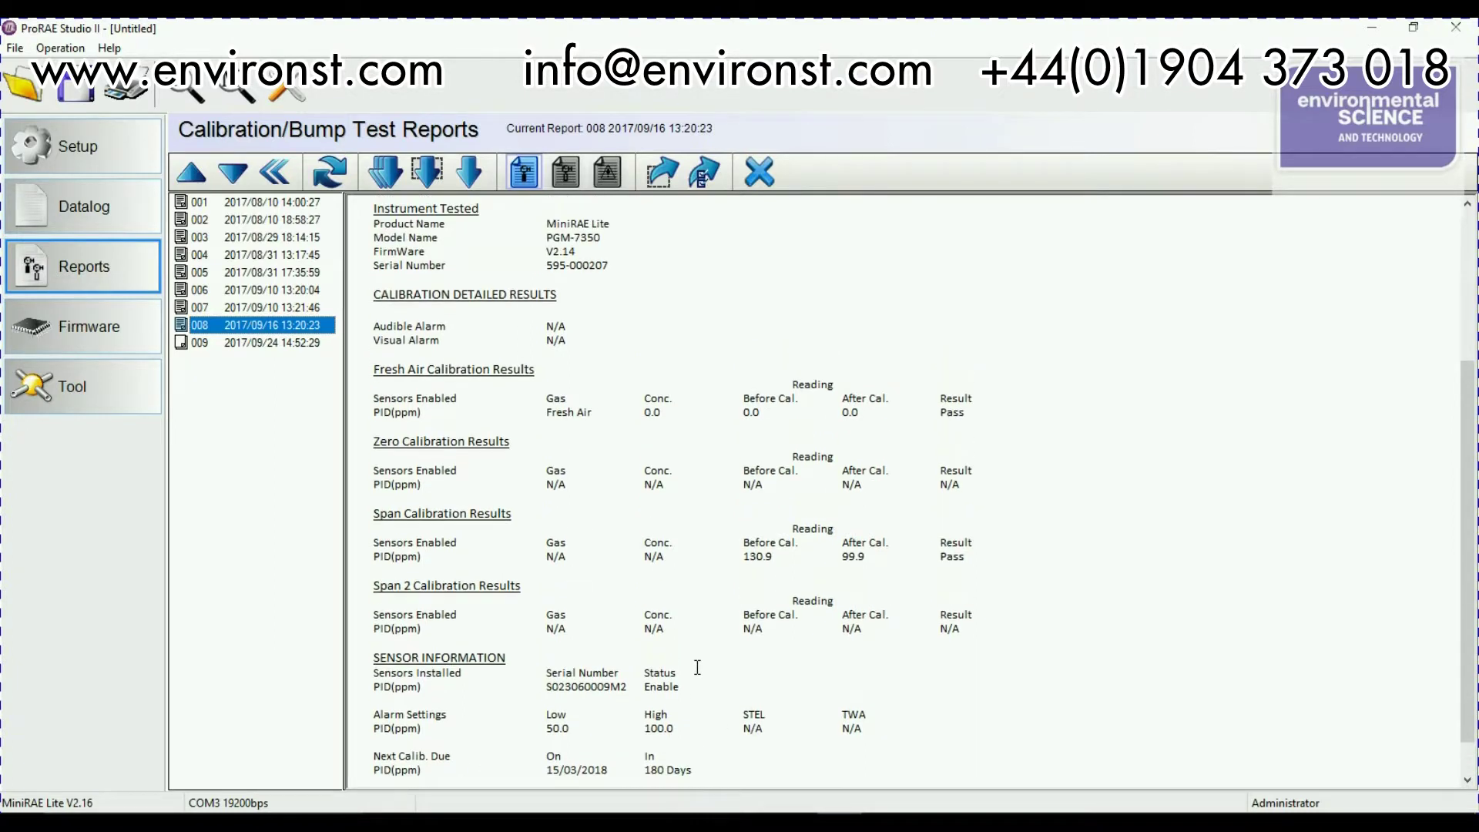
scroll(697, 667, "up", 1)
left_click(581, 386)
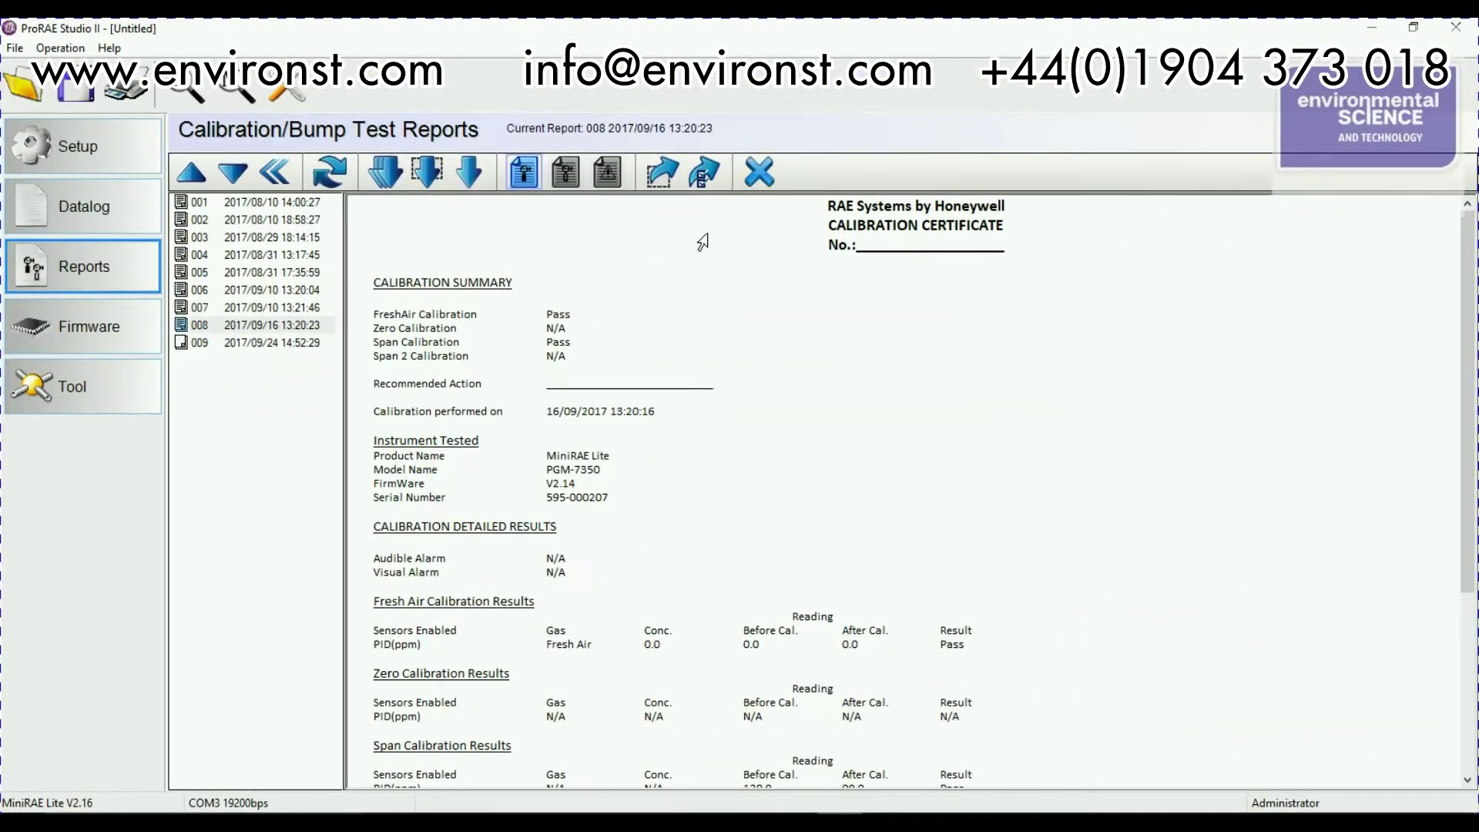
left_click(701, 176)
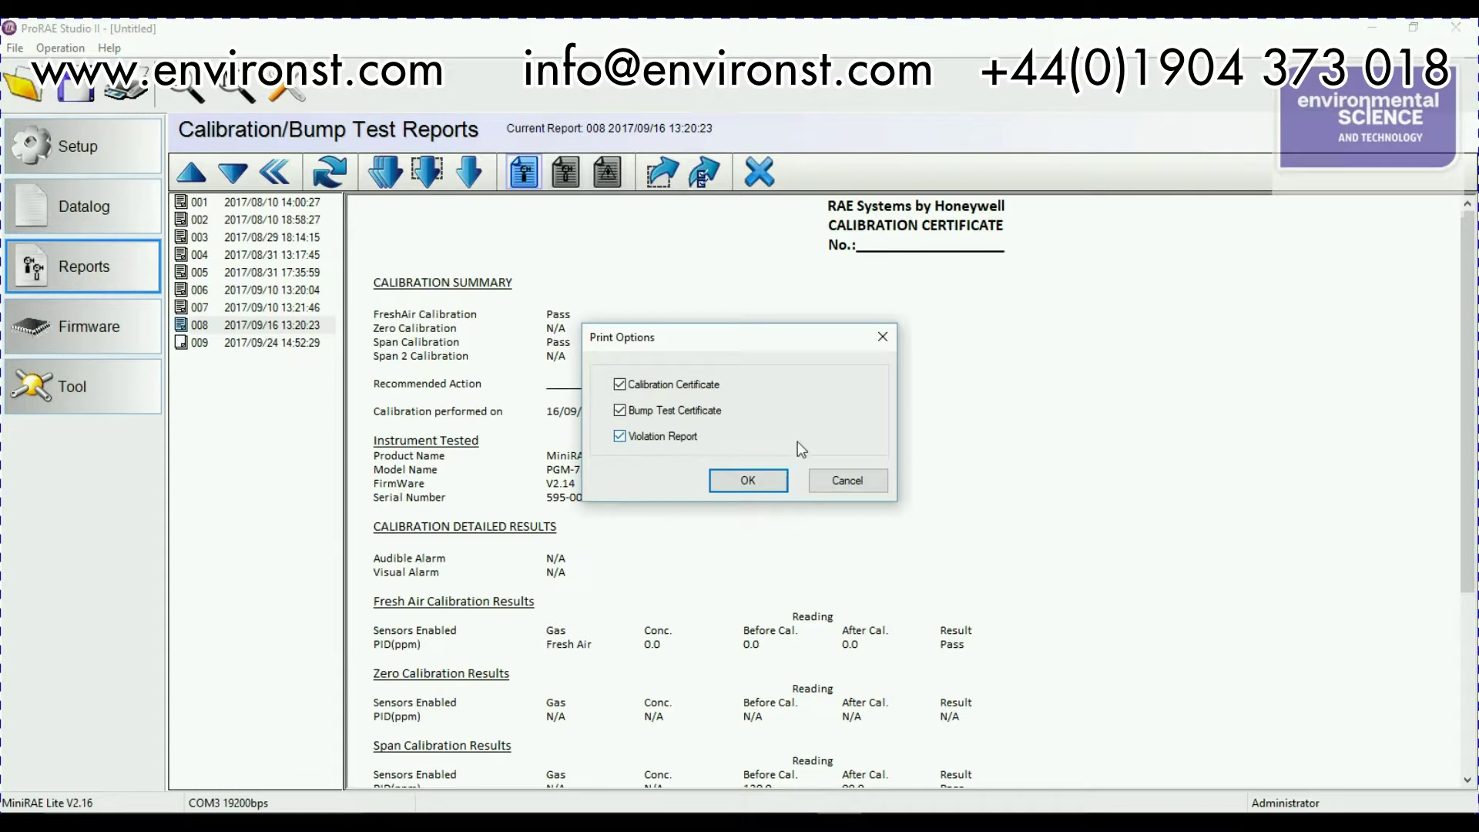
left_click(832, 479)
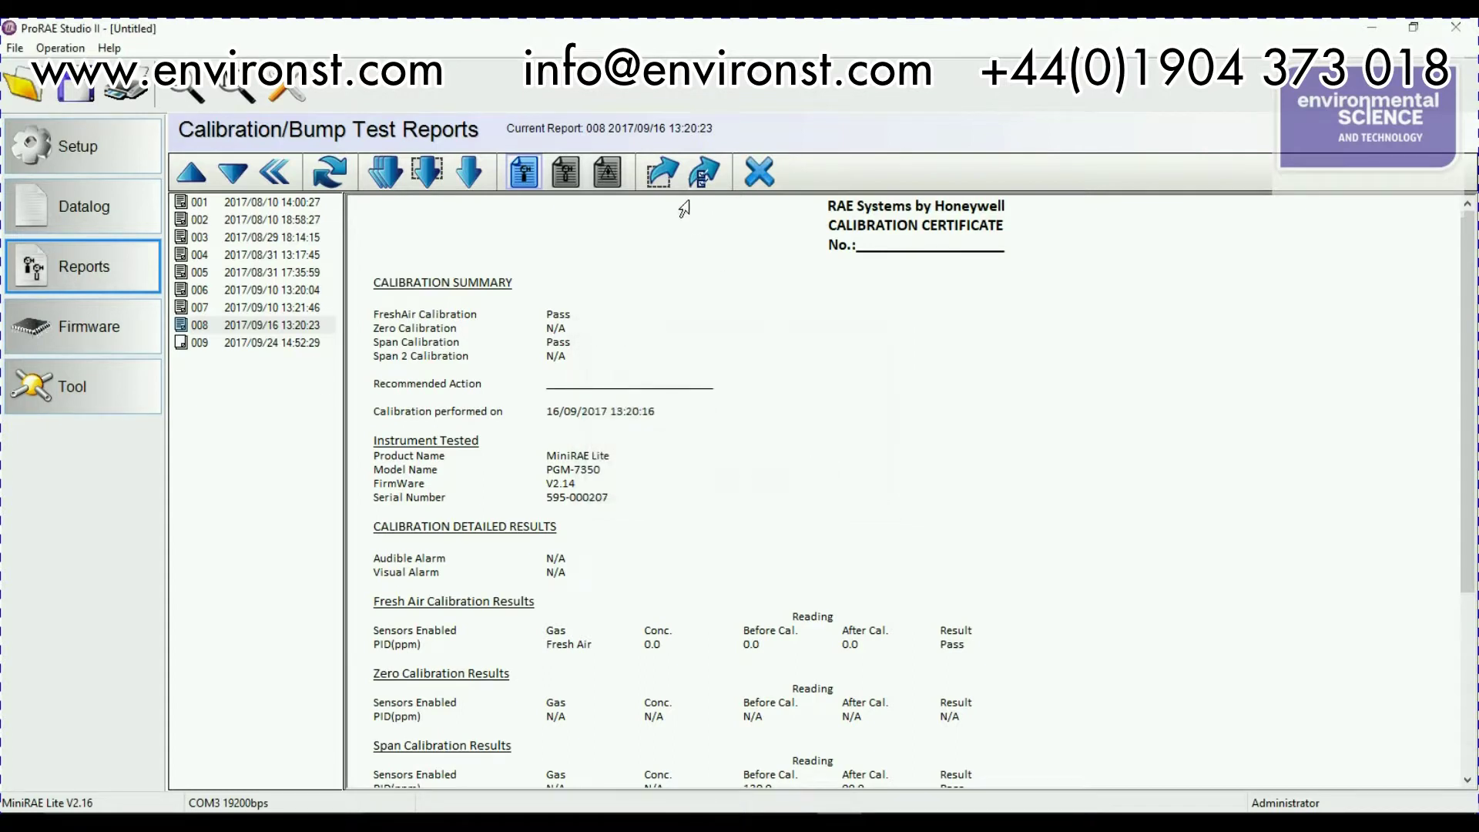
Check which file types are offered for exporting report 008, cancelling the export without saving
left_click(670, 175)
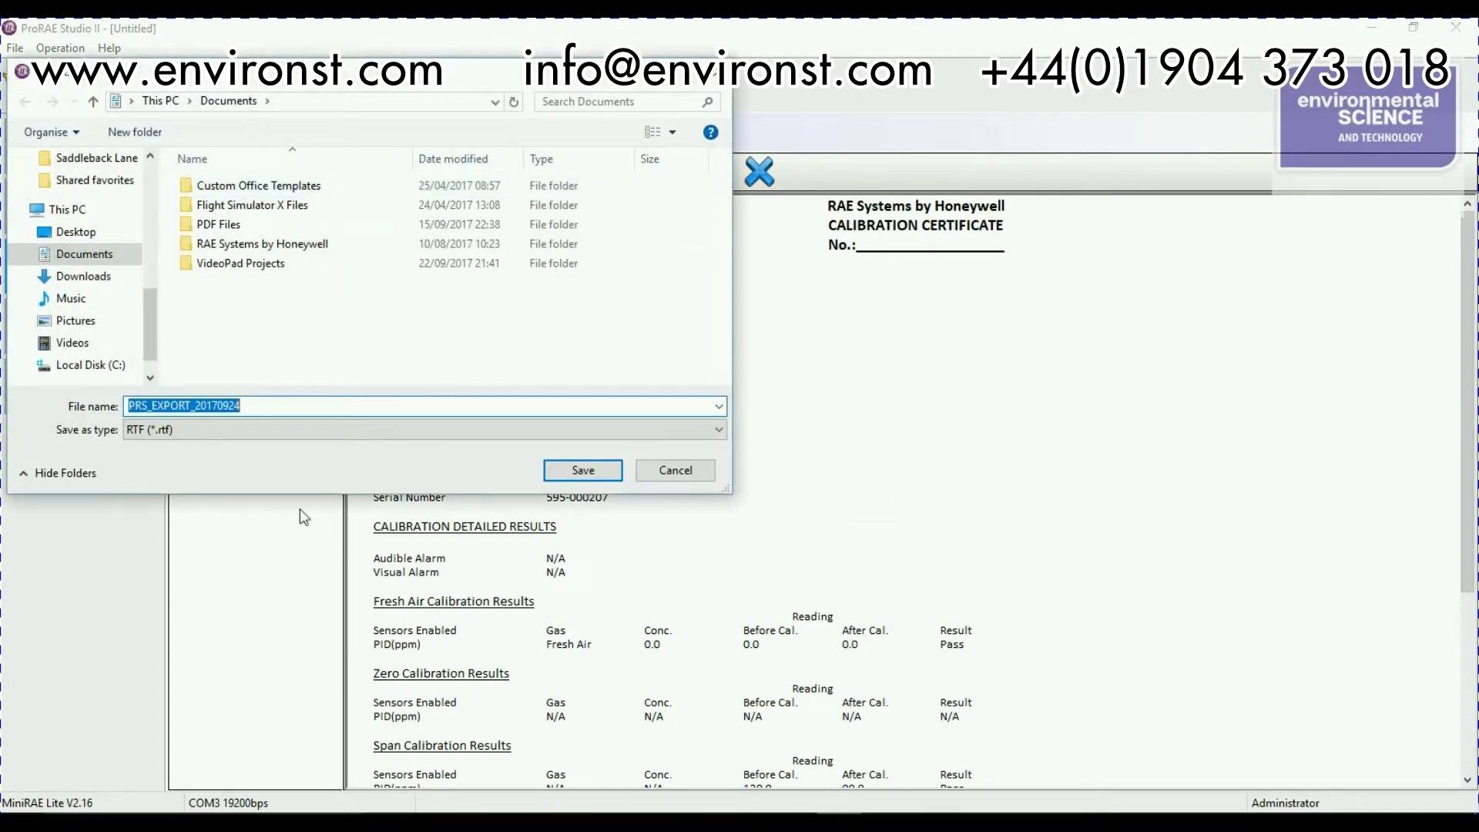
left_click(359, 429)
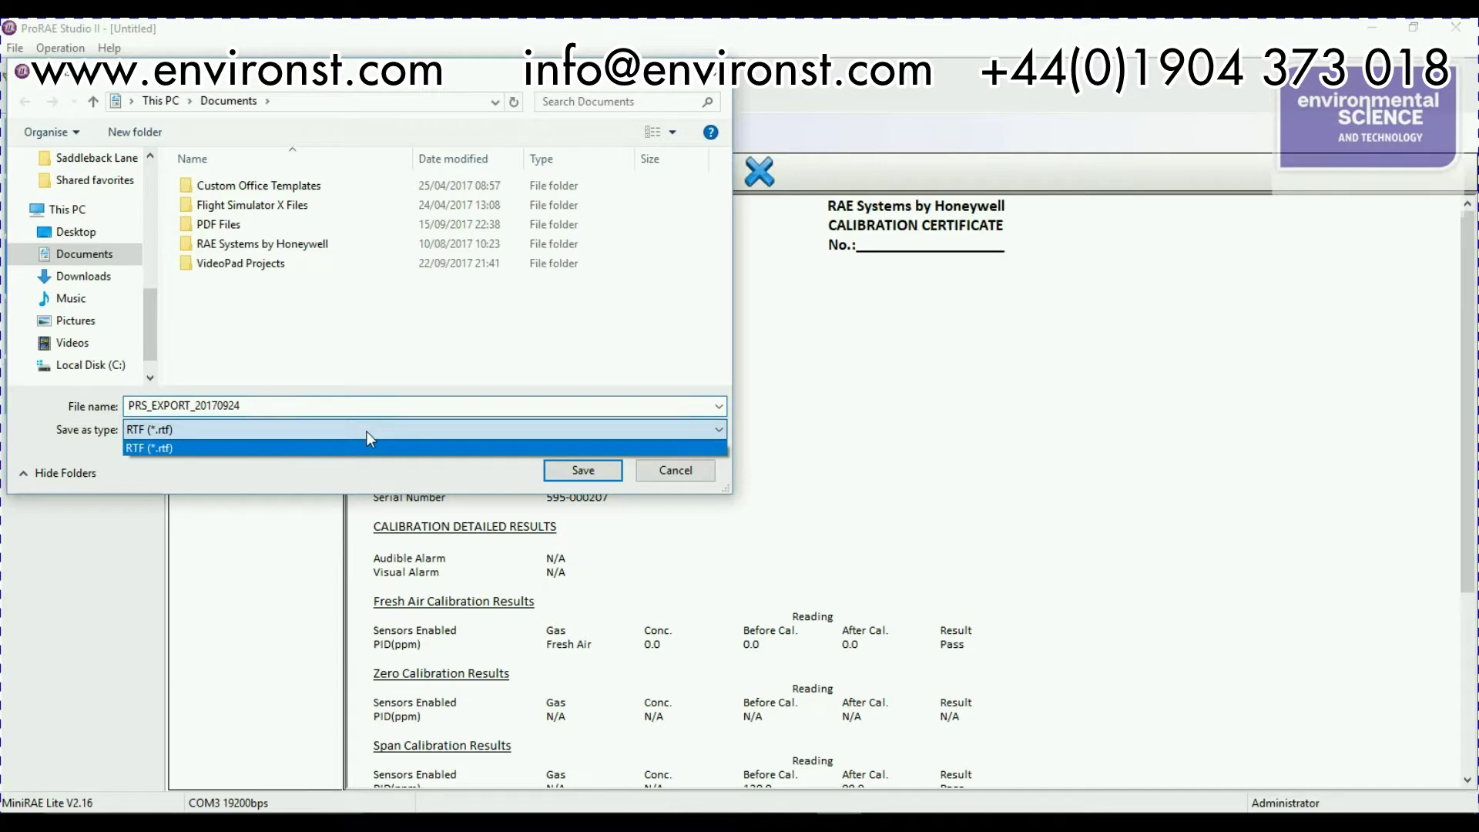
left_click(378, 490)
left_click(646, 470)
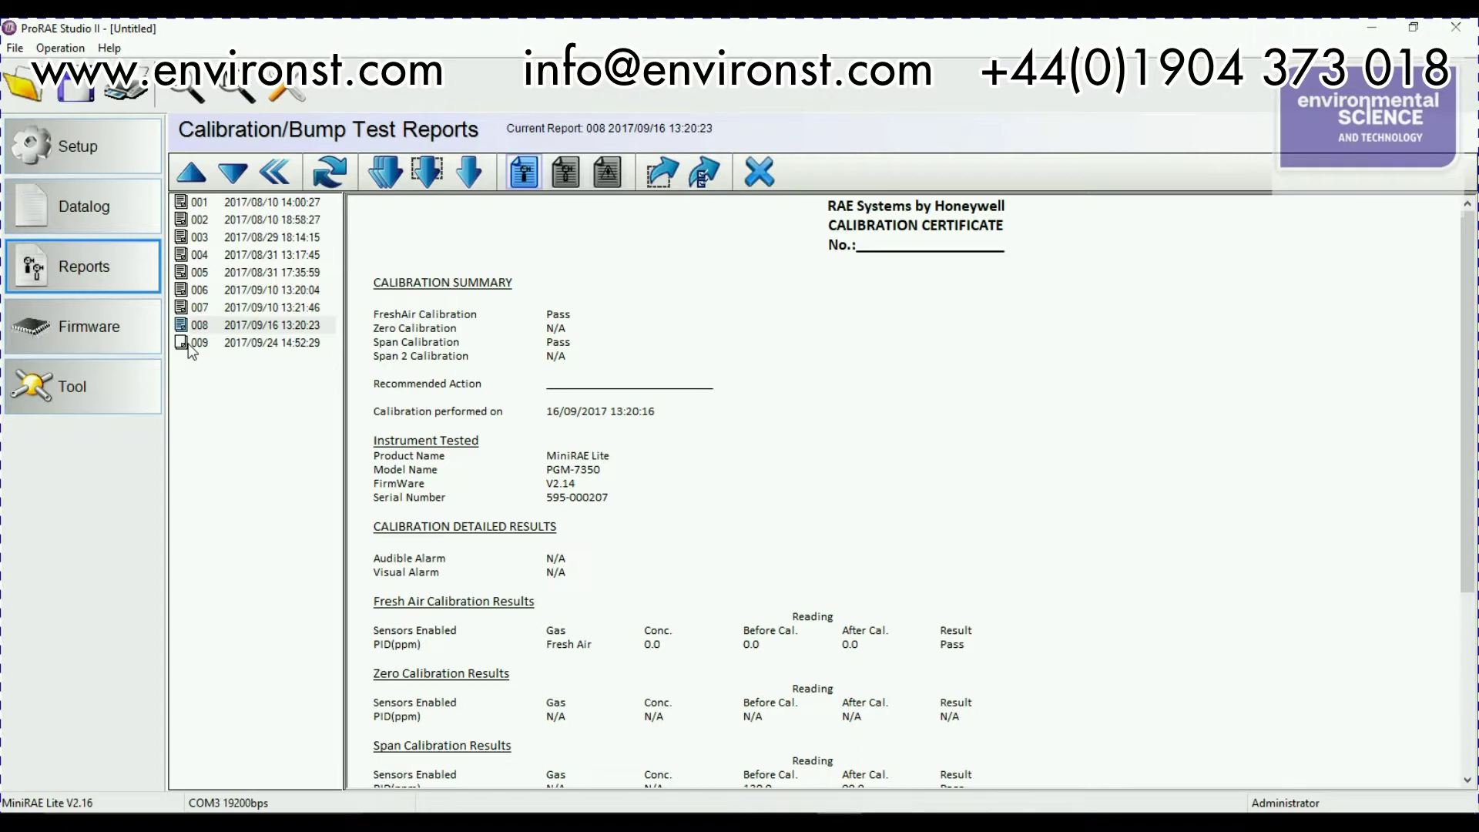
View the instrument's application firmware page, run the programmer and browse for an RFP firmware file, closing both without loading one
left_click(121, 330)
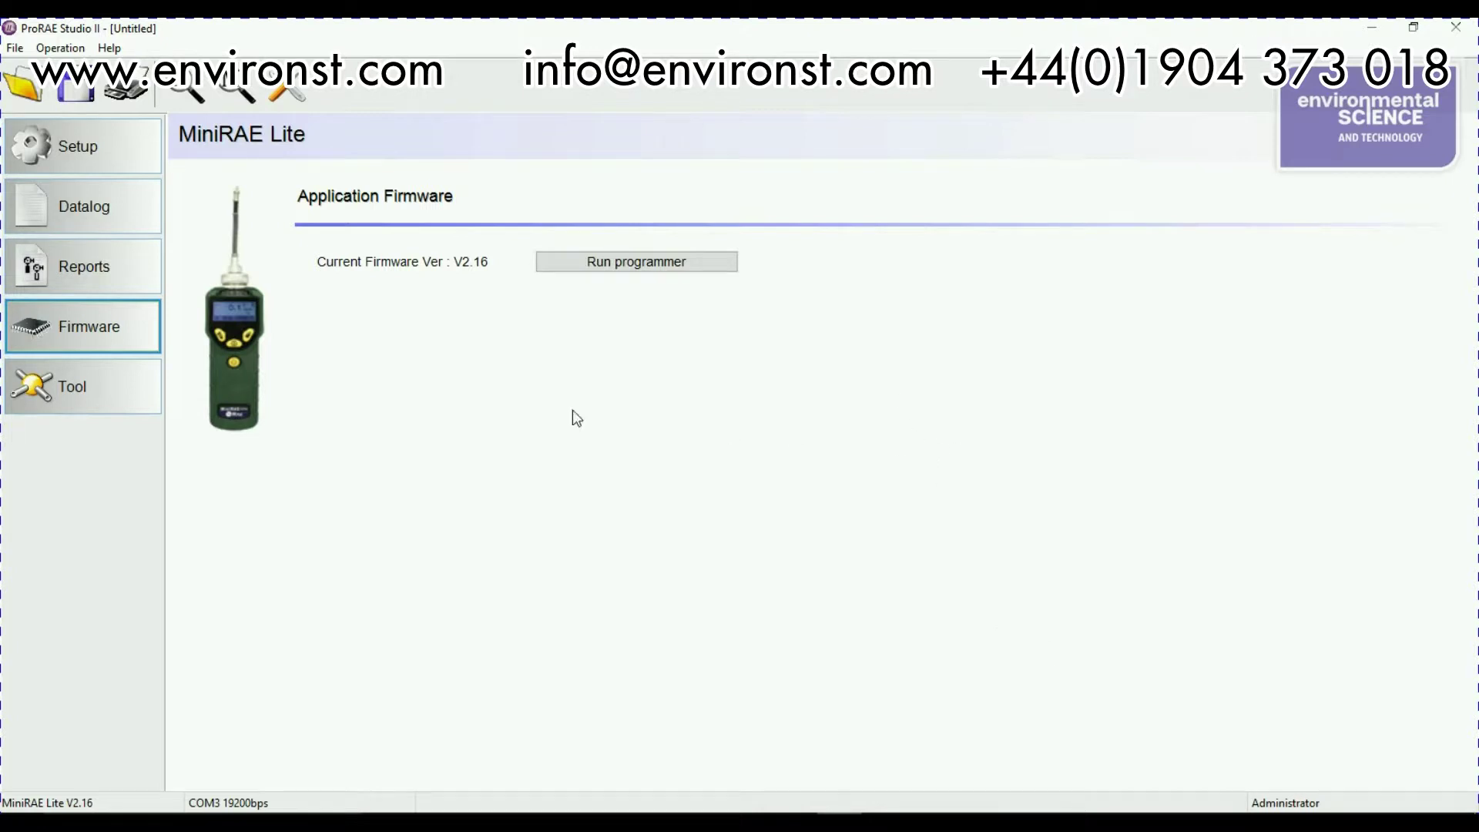
left_click(623, 271)
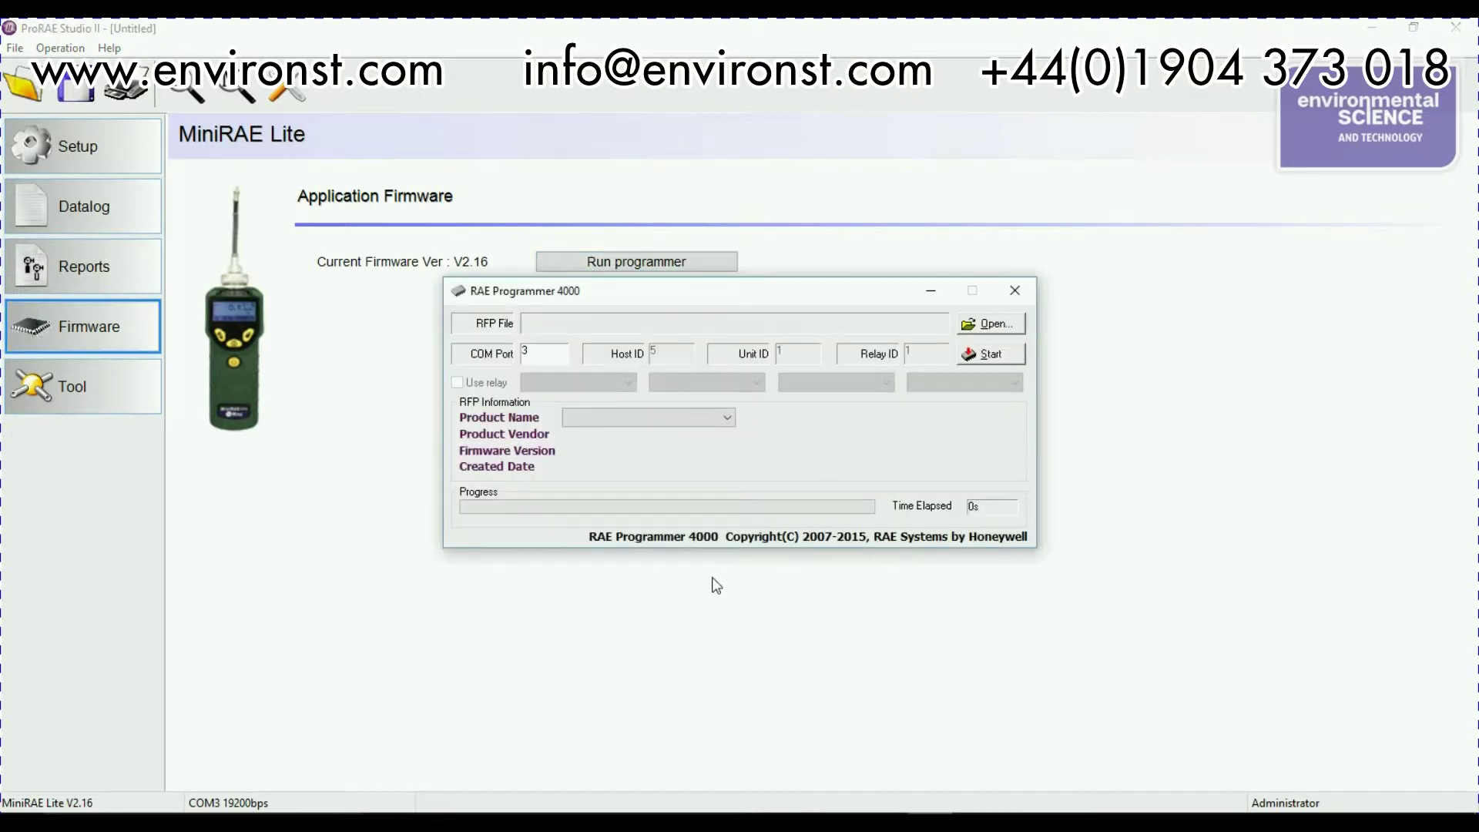
left_click(992, 324)
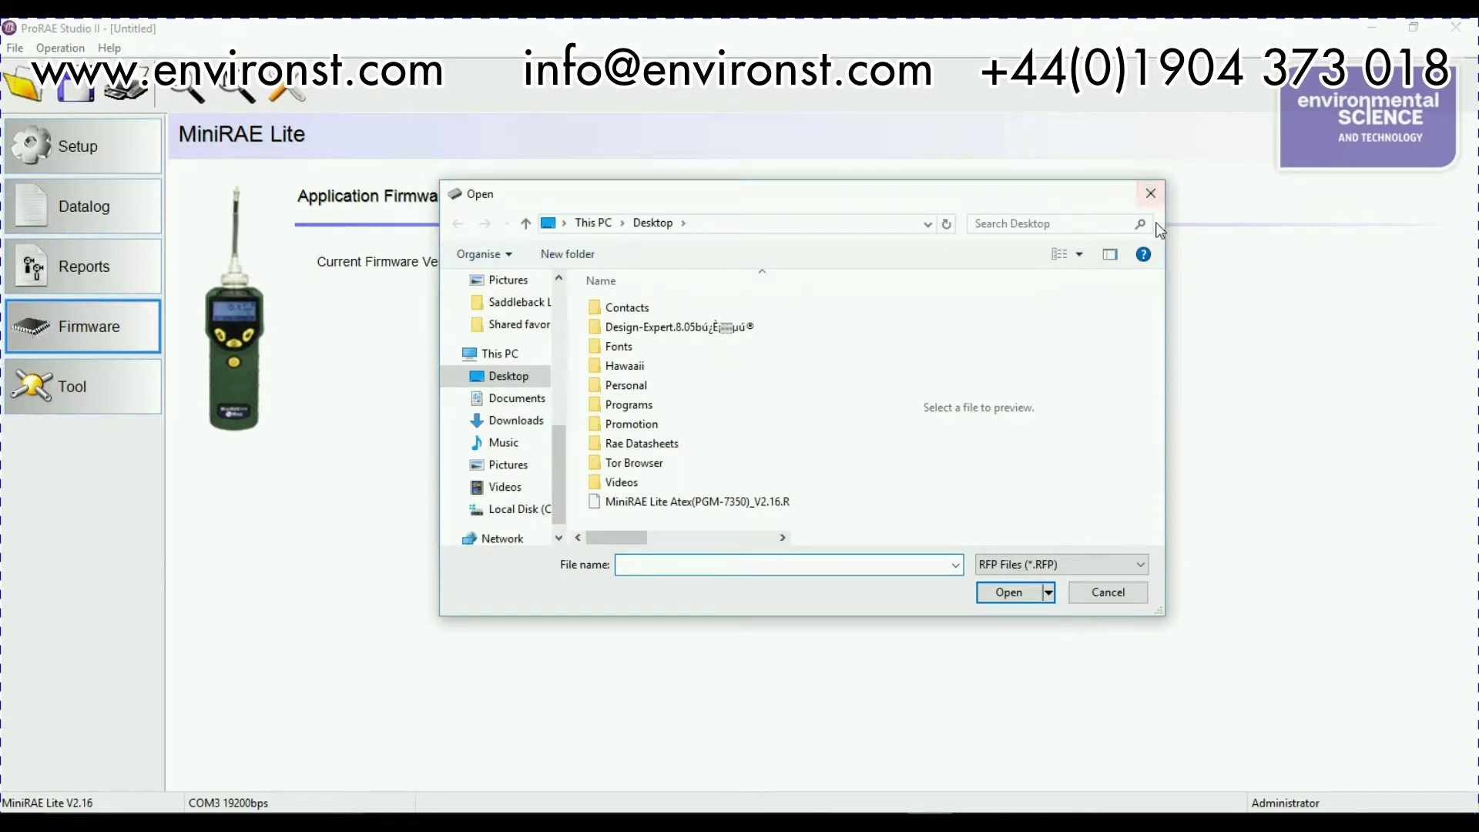
left_click(1149, 199)
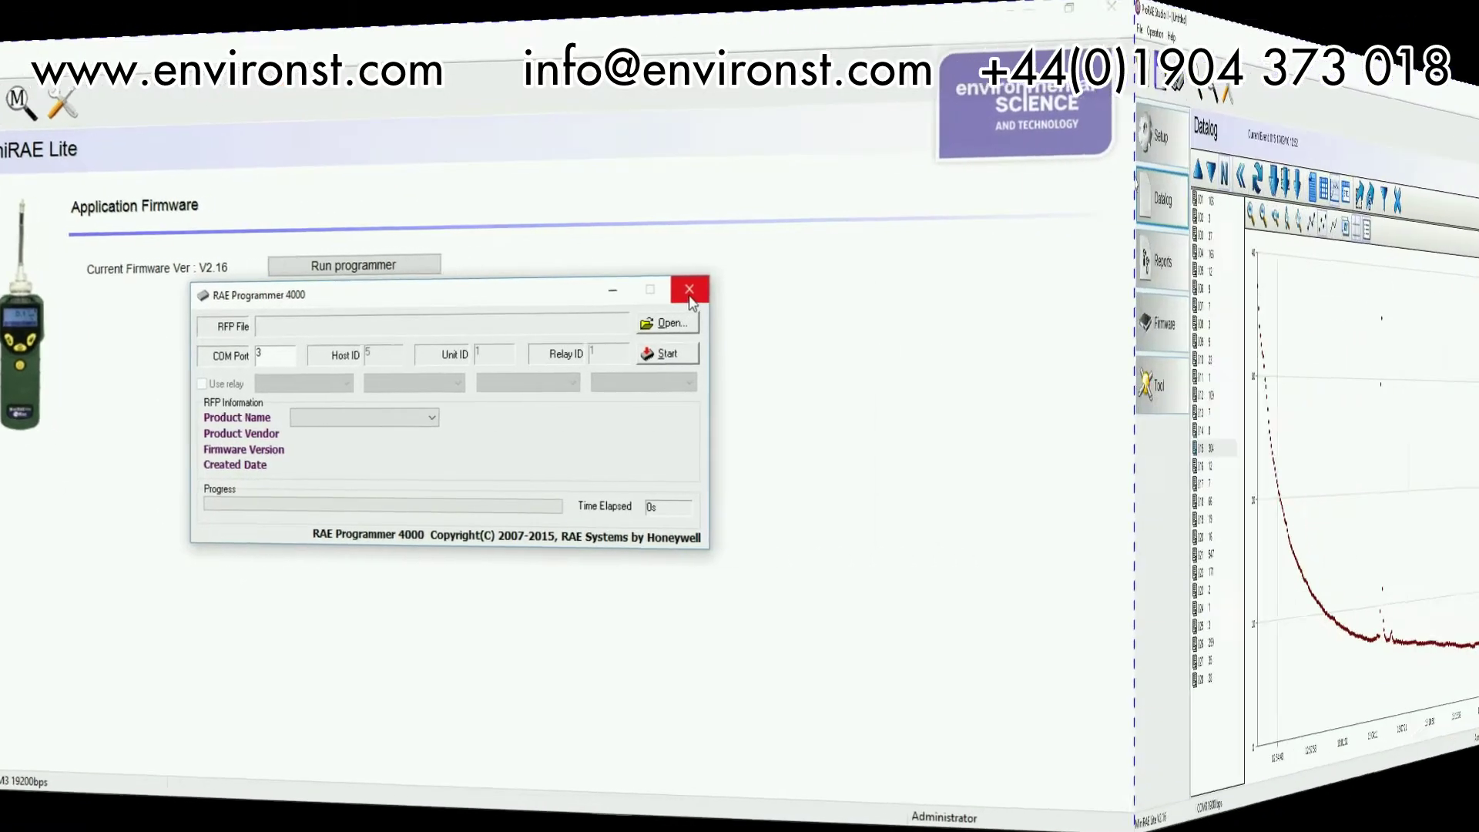
left_click(1015, 290)
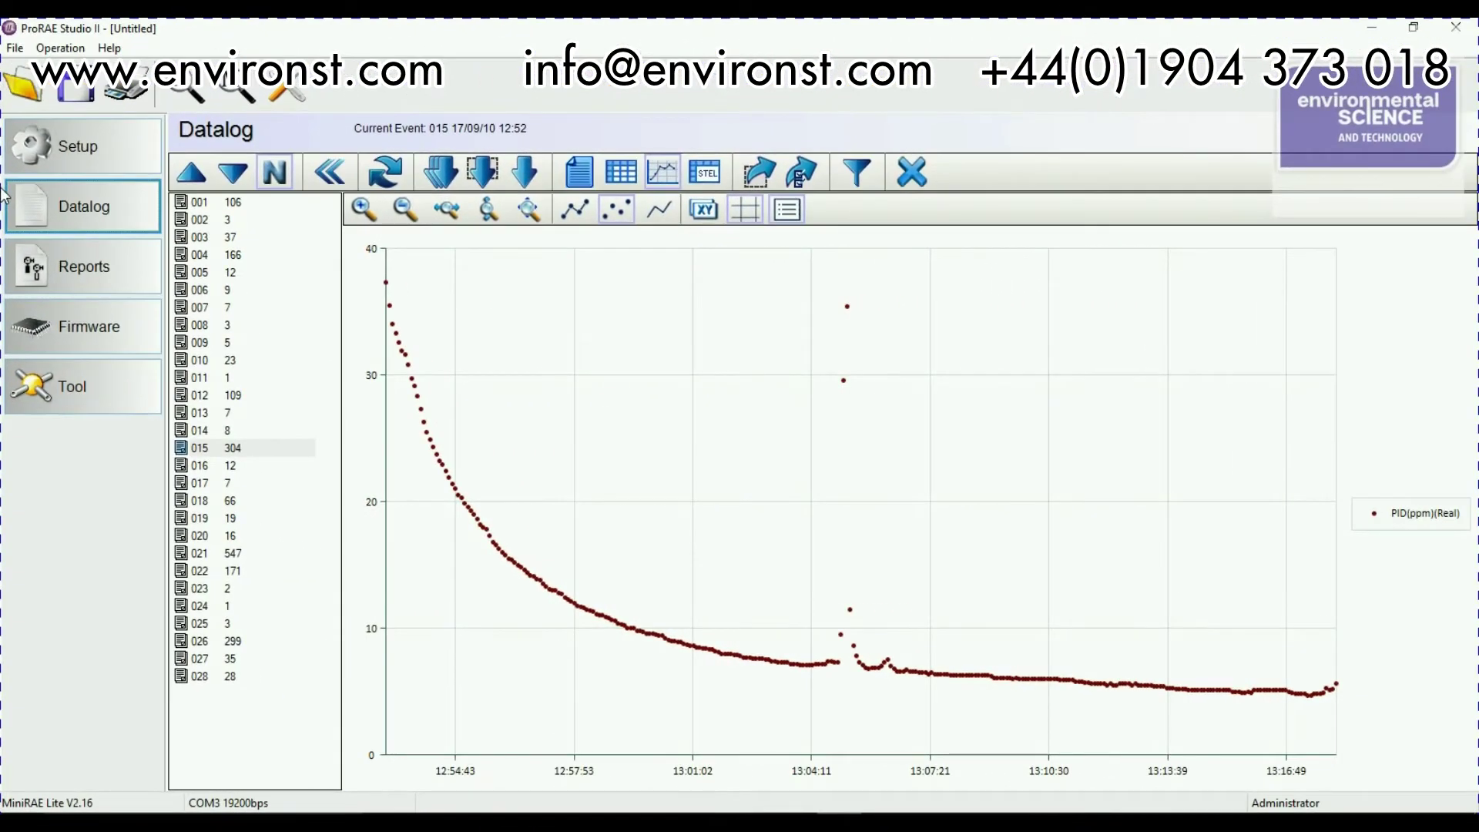